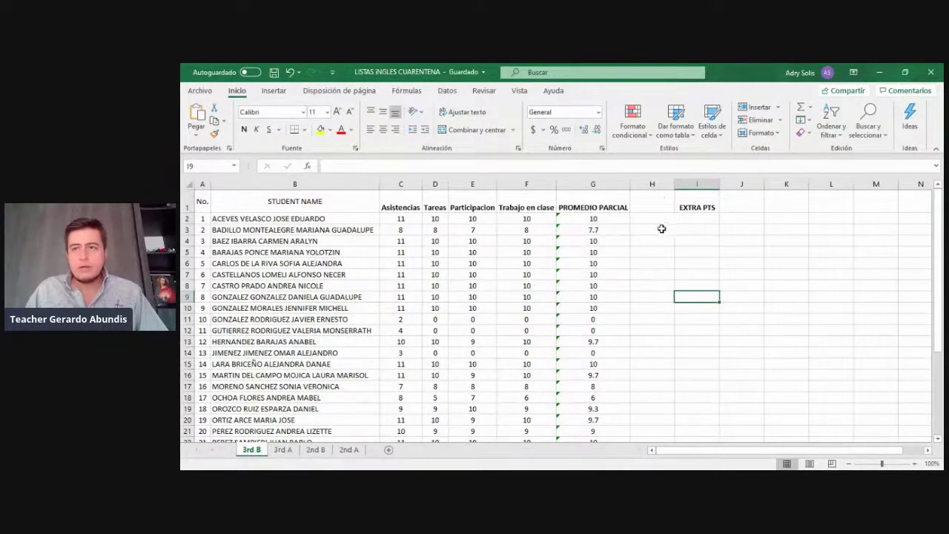
click(878, 72)
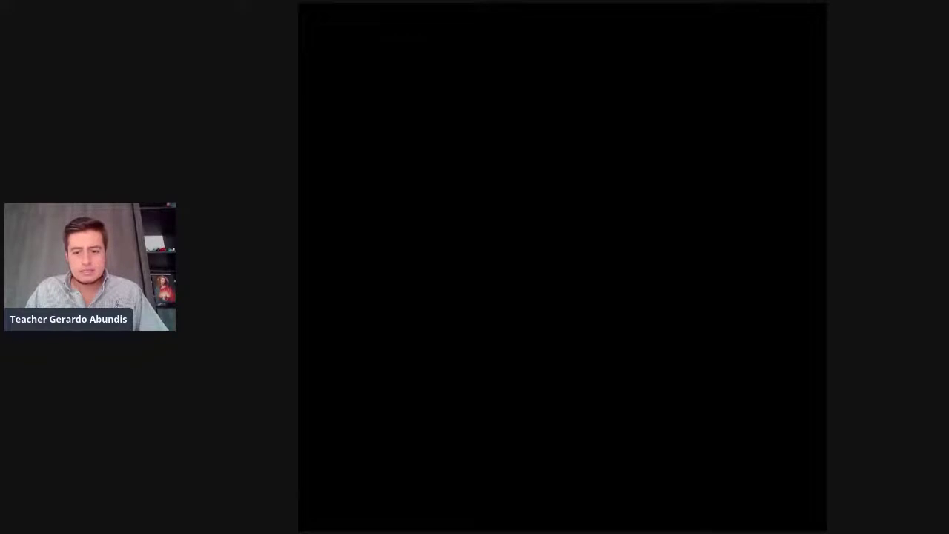
key(alt+Tab)
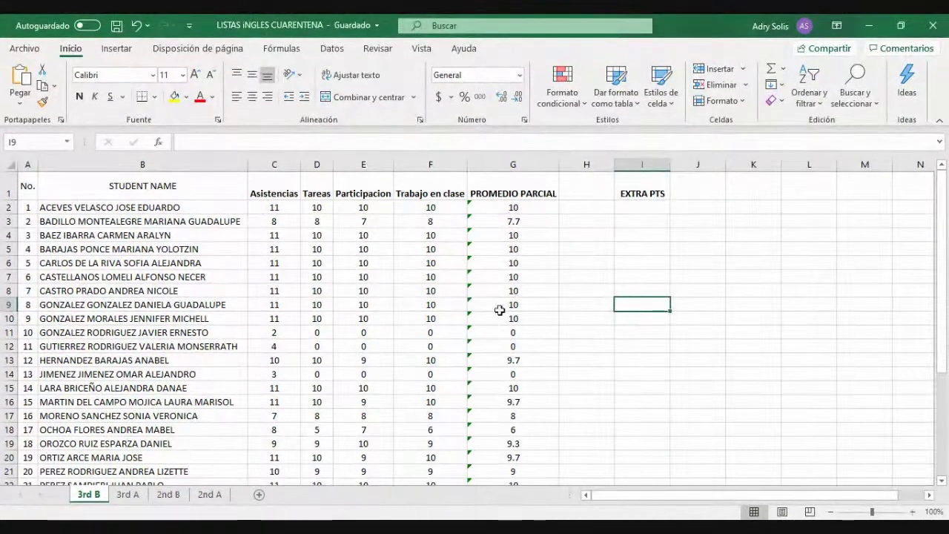
scroll(512, 291, down, 1)
scroll(512, 291, up, 1)
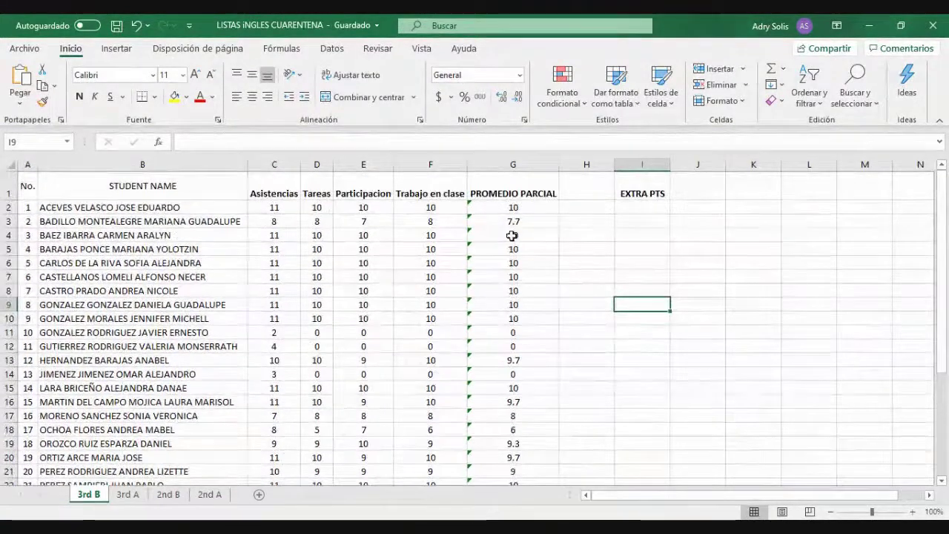
Step: Go through the student names in rows 4 to 13 of the 3rd B list one by one
click(144, 235)
key(Down)
key(Down)
key(Down)
key(Down)
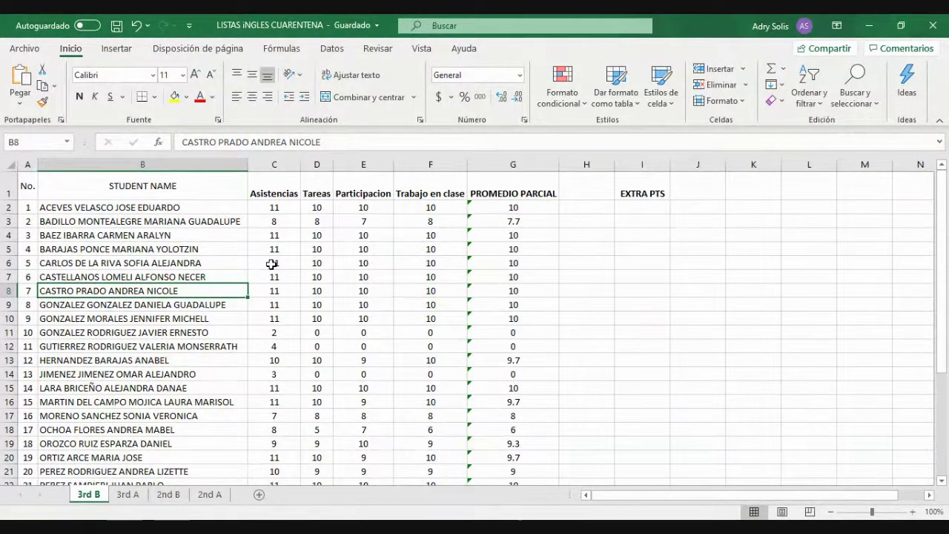
key(Down)
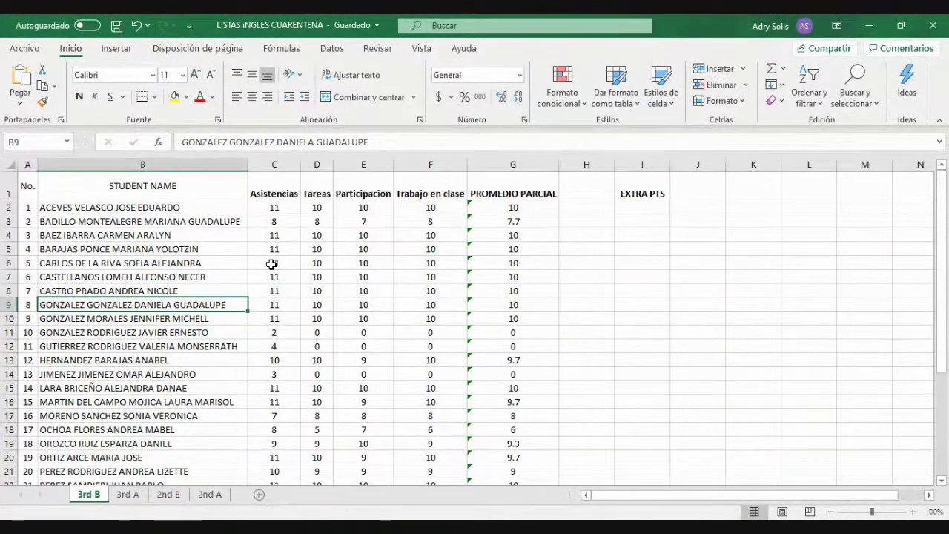
key(Down)
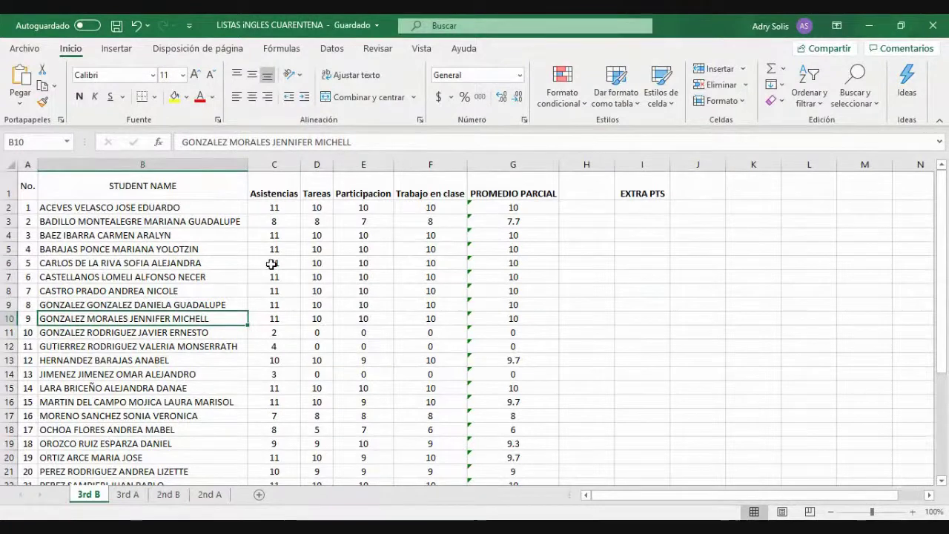
key(Down)
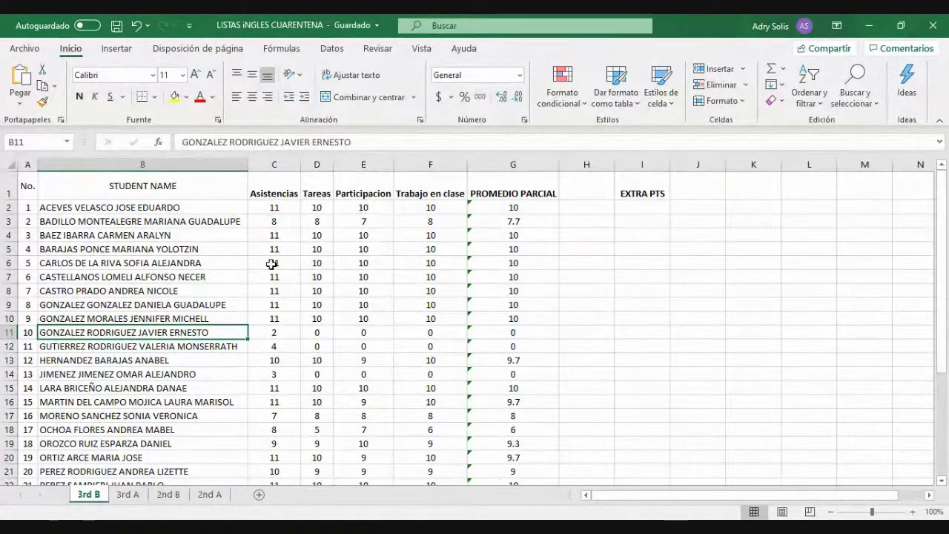
key(Down)
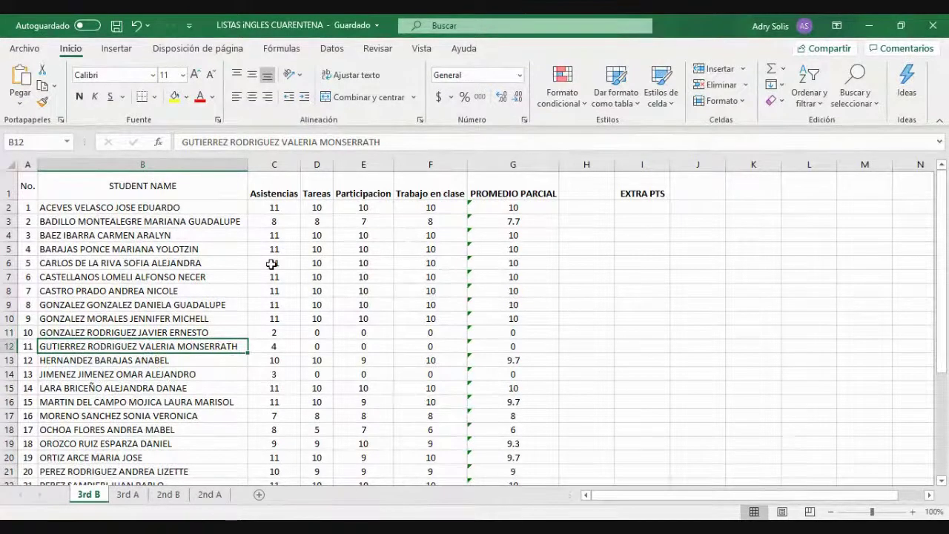
key(Down)
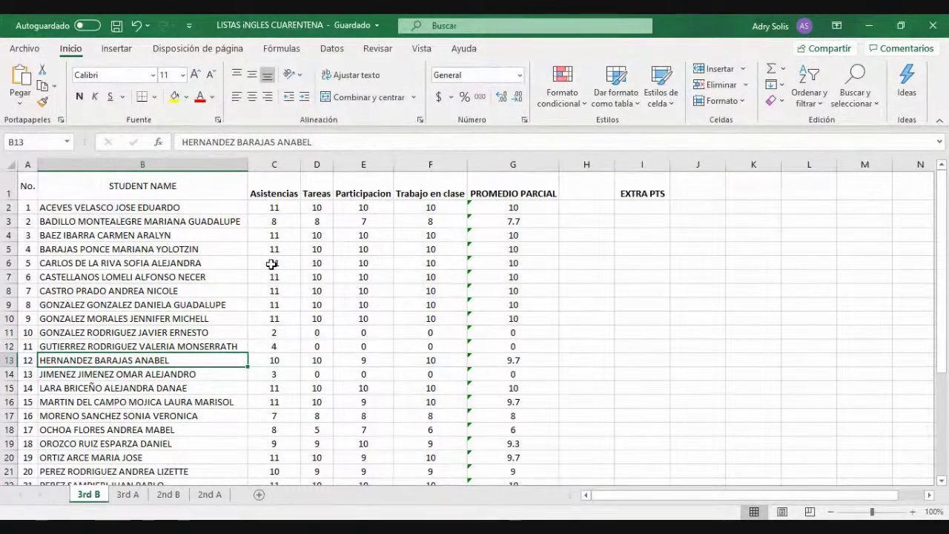
Step: Check the grades of the student in row 13 and review the names down to row 16
key(Right)
key(Right)
key(Right)
key(Left)
key(Left)
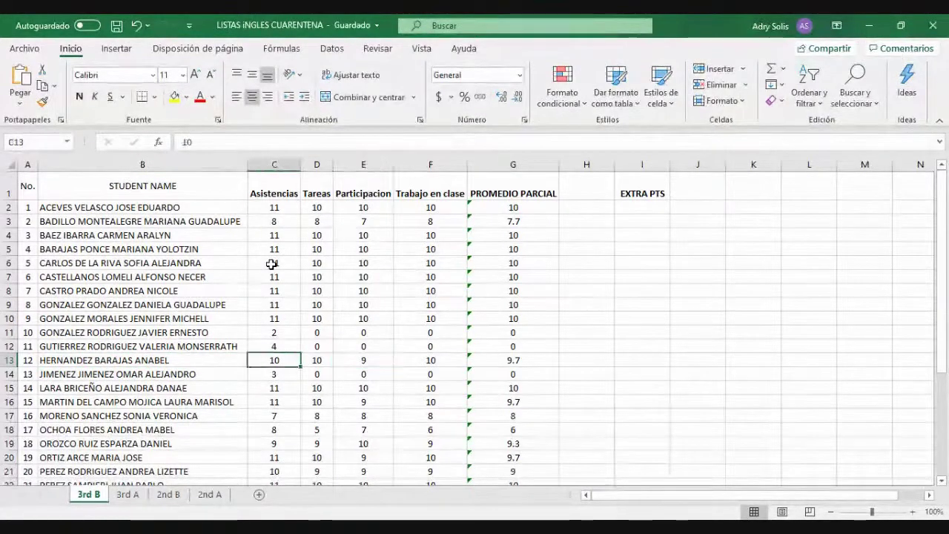
key(Left)
key(Down)
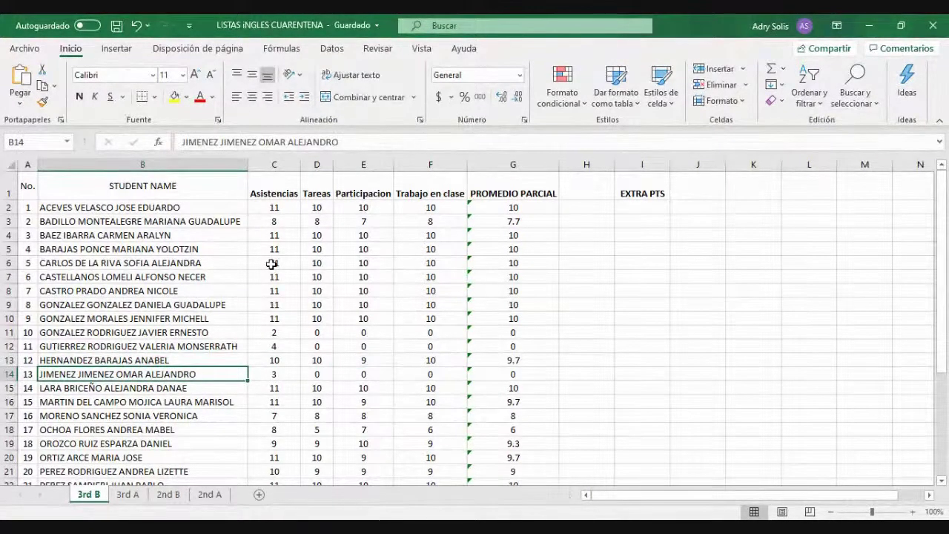
key(Down)
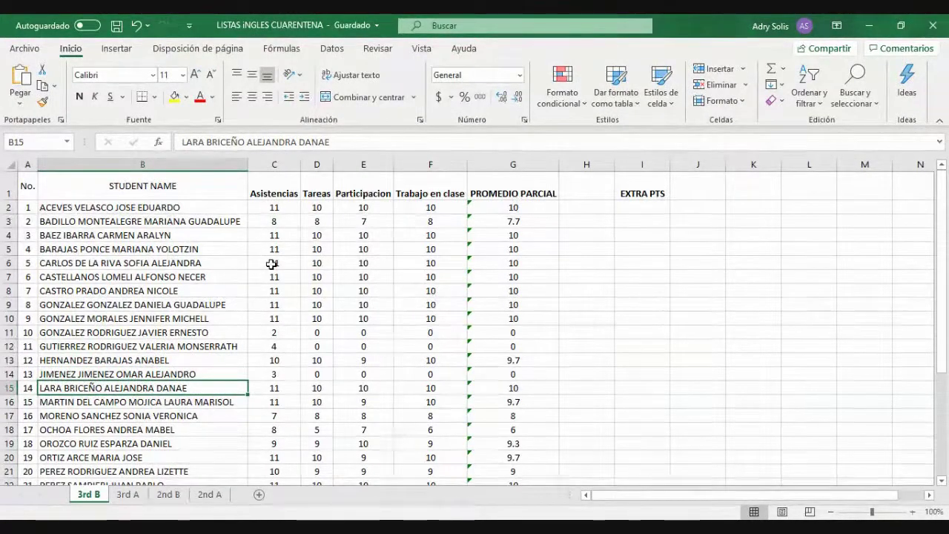
key(Down)
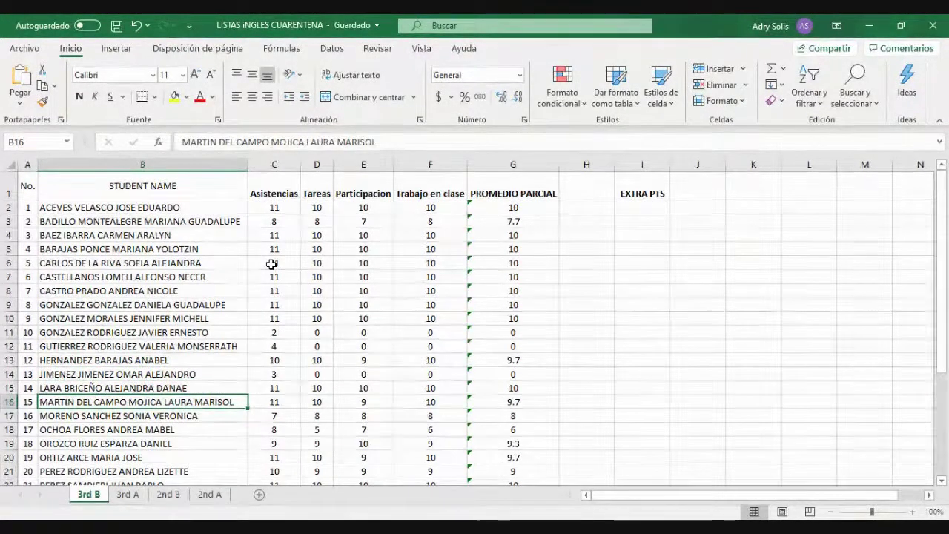
Step: Examine the attendance and homework grades of the student in row 16
key(Right)
key(Right)
key(Right)
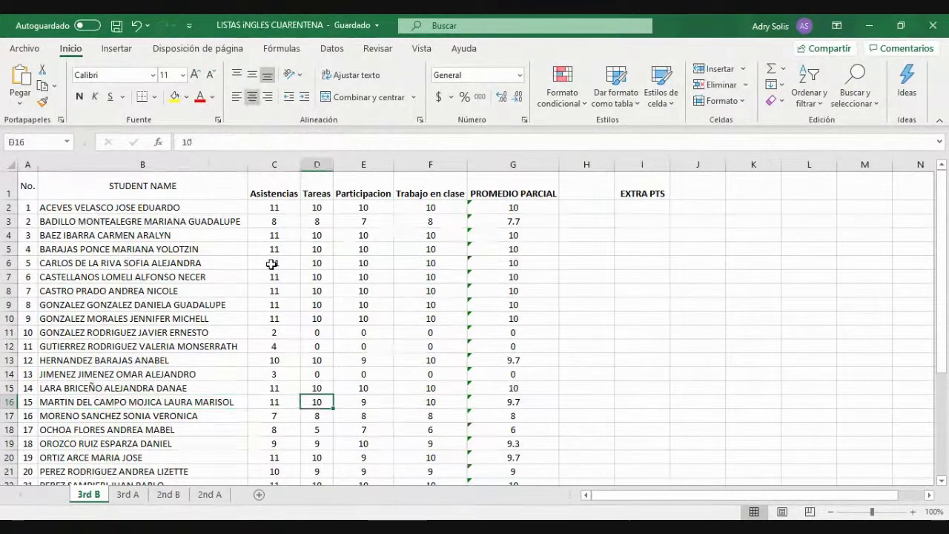
key(Left)
key(Left)
key(Left)
key(Right)
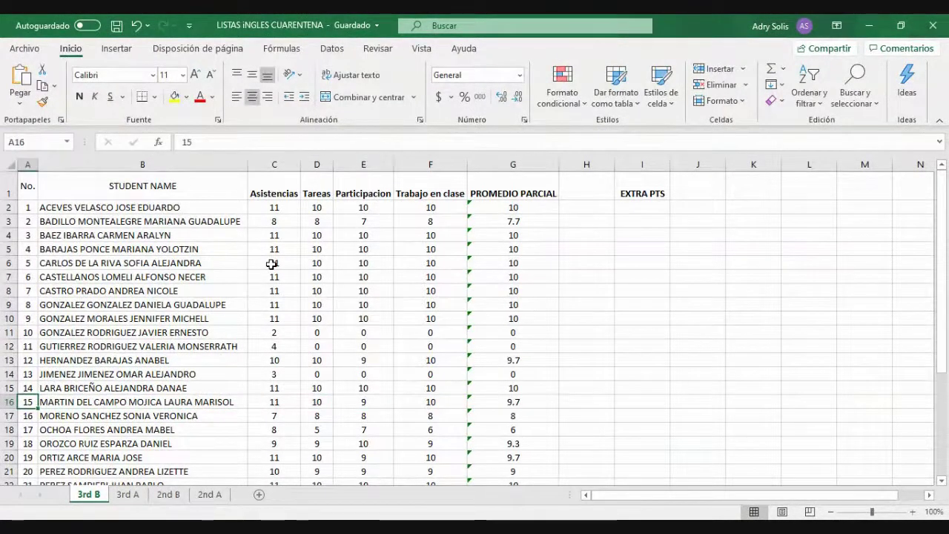
key(Left)
key(Right)
Step: Review the grades across row 17, from attendance to the partial average, and return to the student's name
key(Down)
key(Left)
key(Right)
key(Right)
key(Right)
key(Right)
key(Right)
key(Right)
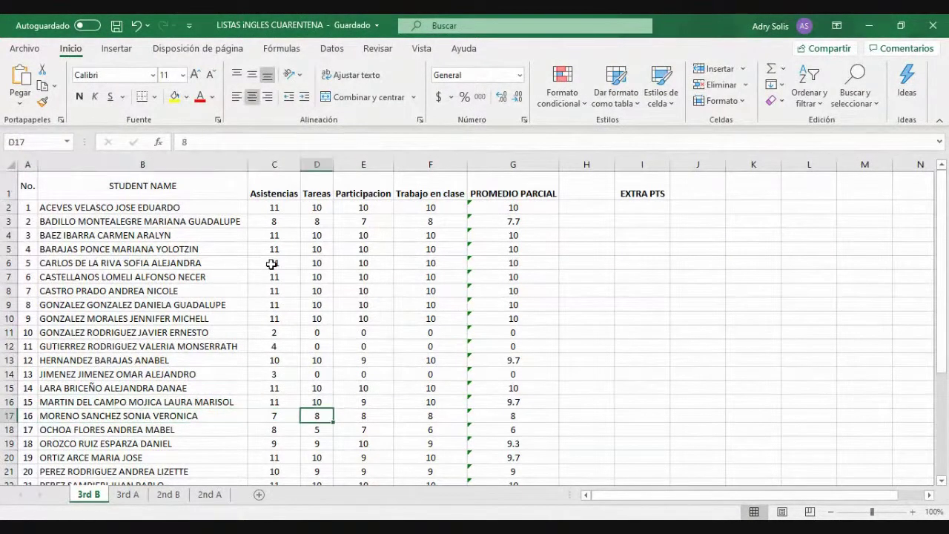
key(Left)
key(Left)
key(Left)
key(Left)
key(Left)
key(Left)
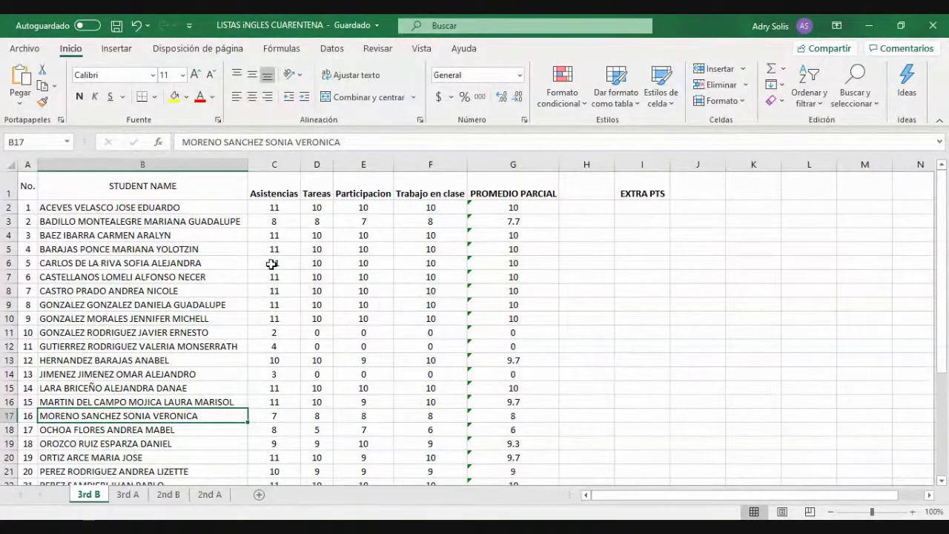
Step: Review the student in row 18 and read across the grades of the student in row 19
key(Down)
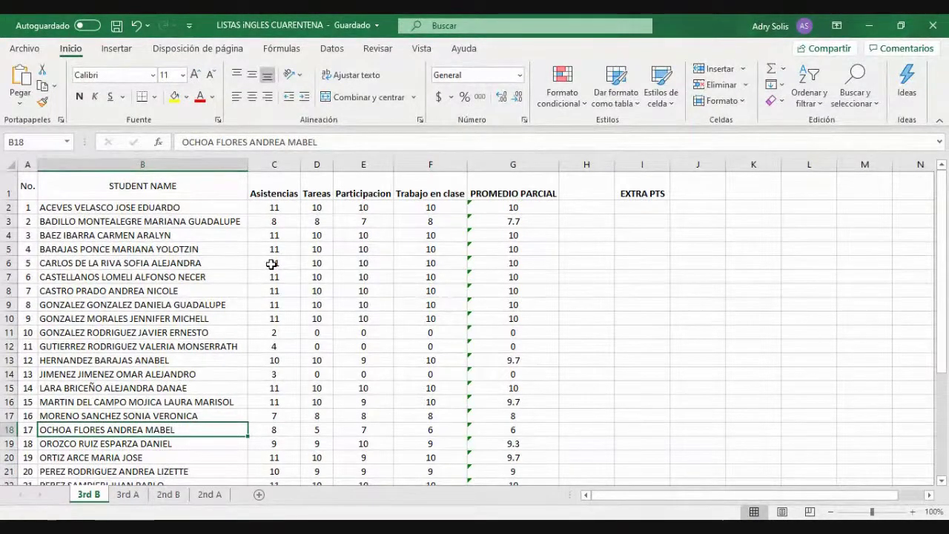
key(Down)
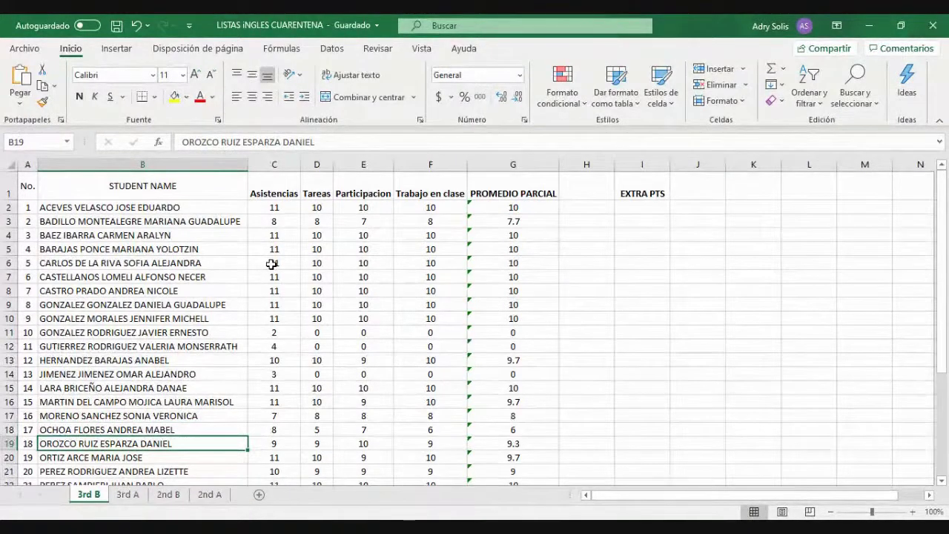
key(Right)
key(Right)
key(Right)
key(Right)
key(Right)
key(Left)
key(Left)
key(Left)
key(Left)
key(Left)
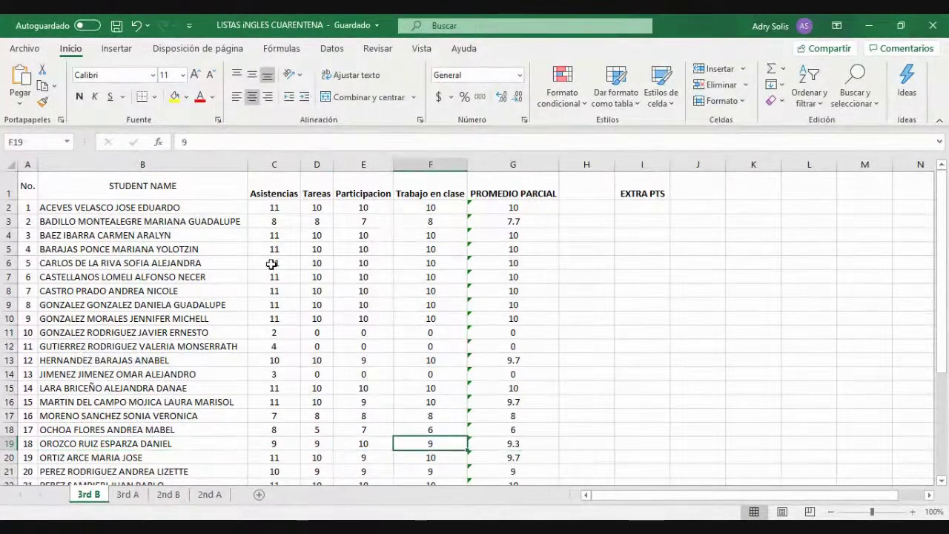
Step: Read across the grades of the student in row 20, from attendance to the partial average
key(Down)
key(Down)
key(Down)
key(Down)
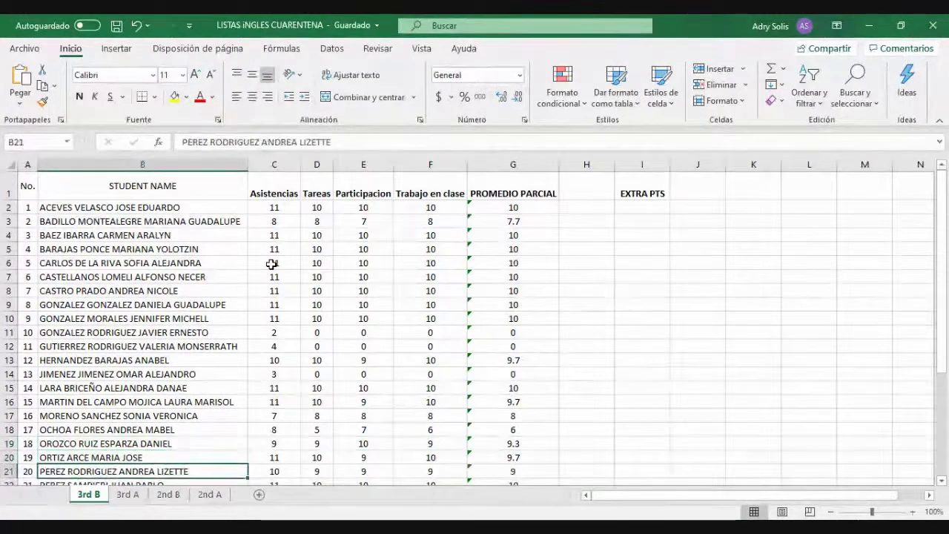
key(Up)
key(Up)
key(Up)
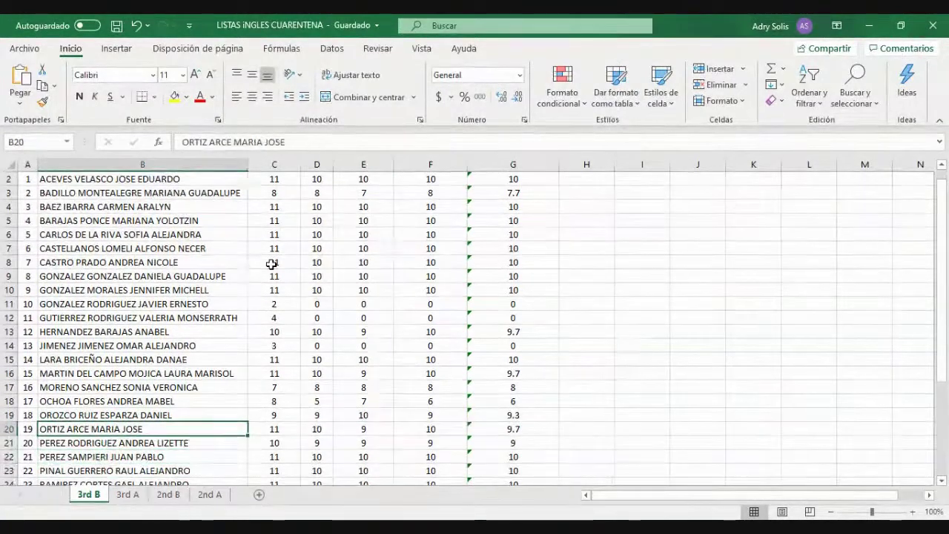
key(Right)
key(Right)
key(Right)
key(Right)
key(Right)
key(Left)
key(Left)
key(Left)
key(Left)
key(Left)
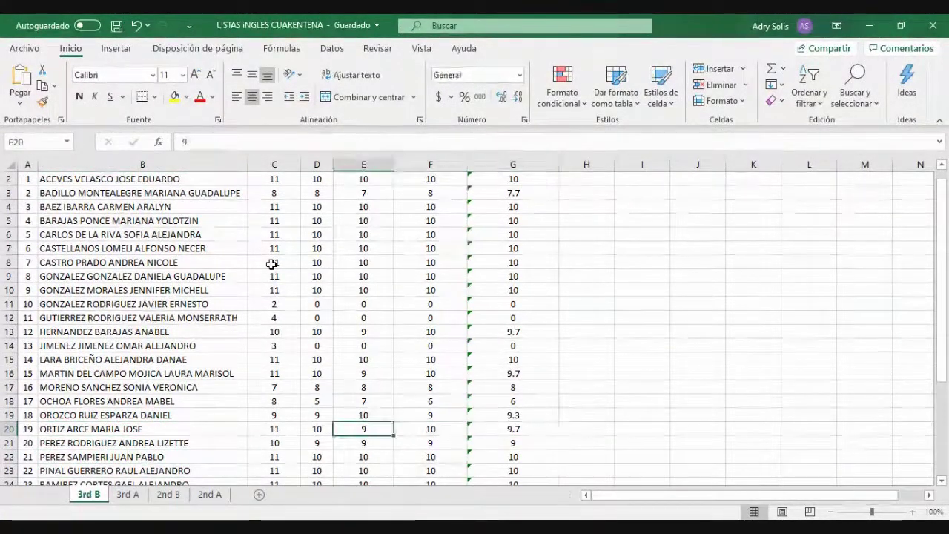
Step: Read across the grades of the student in row 21 of the 3rd B list
key(Down)
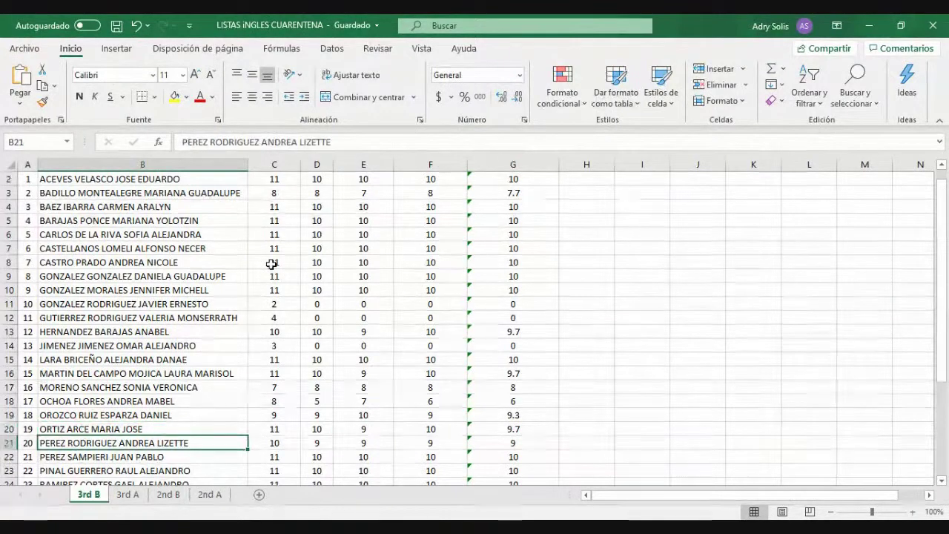
key(Right)
key(Right)
key(Right)
key(Right)
key(Right)
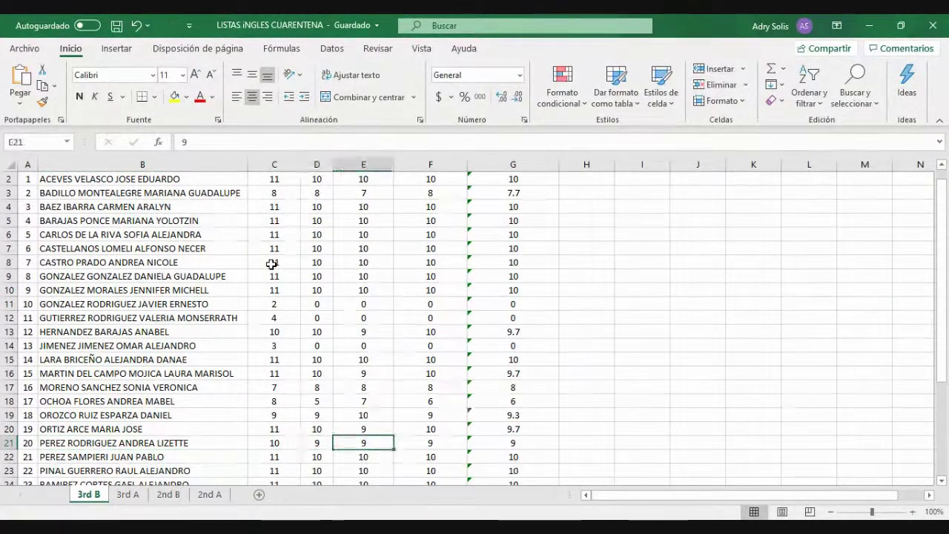
key(Left)
key(Left)
key(Left)
key(Left)
key(Left)
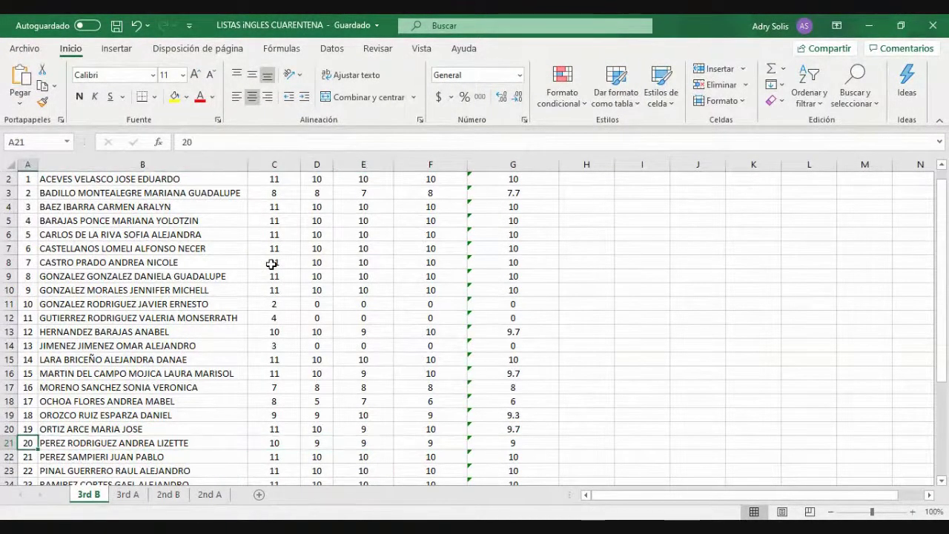
Step: Review the students in rows 22 to 24 of the 3rd B list one at a time
key(Down)
key(Down)
key(Down)
key(Up)
key(Up)
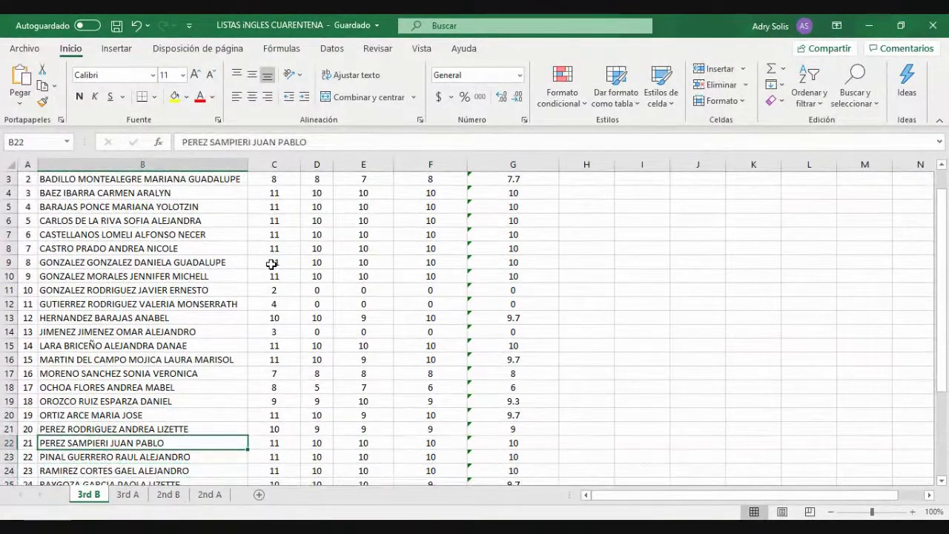
key(Down)
key(Right)
key(Left)
key(Down)
key(Down)
key(Up)
key(Down)
key(Up)
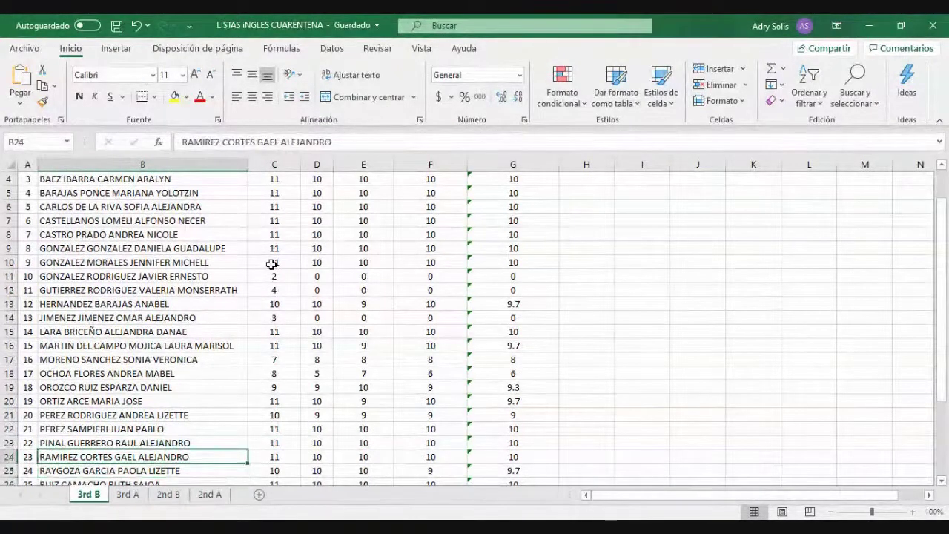
Step: Continue reviewing the students in rows 25 to 28, checking each one's grades
key(Down)
key(Down)
key(Up)
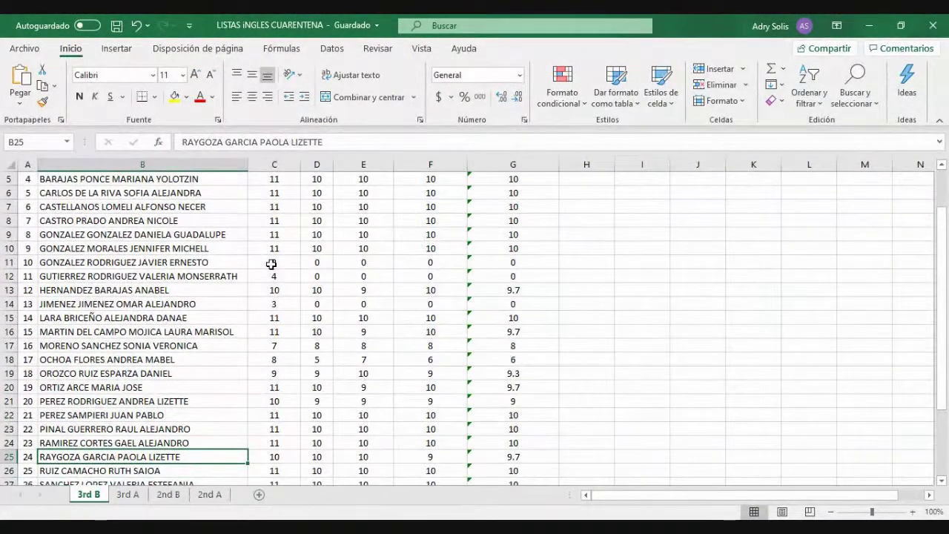
key(Down)
key(Down)
key(Up)
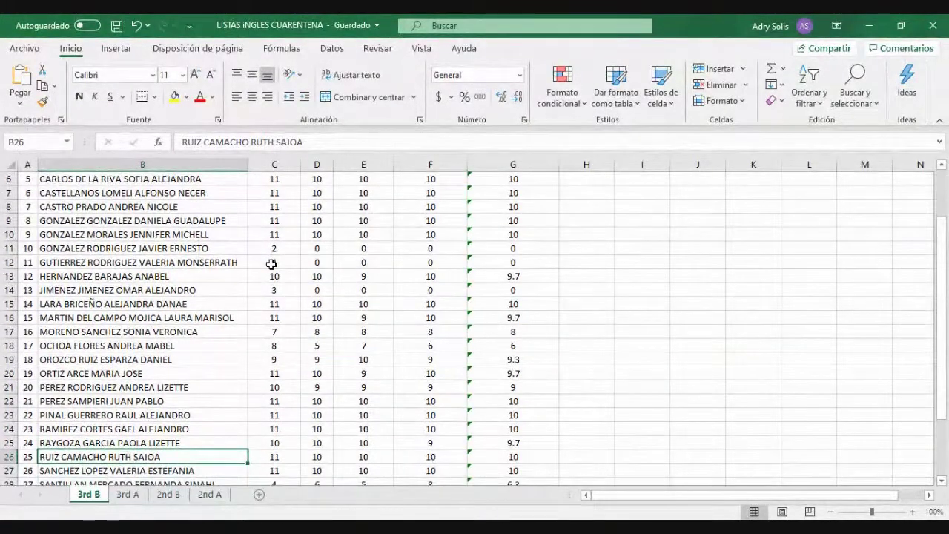
key(Down)
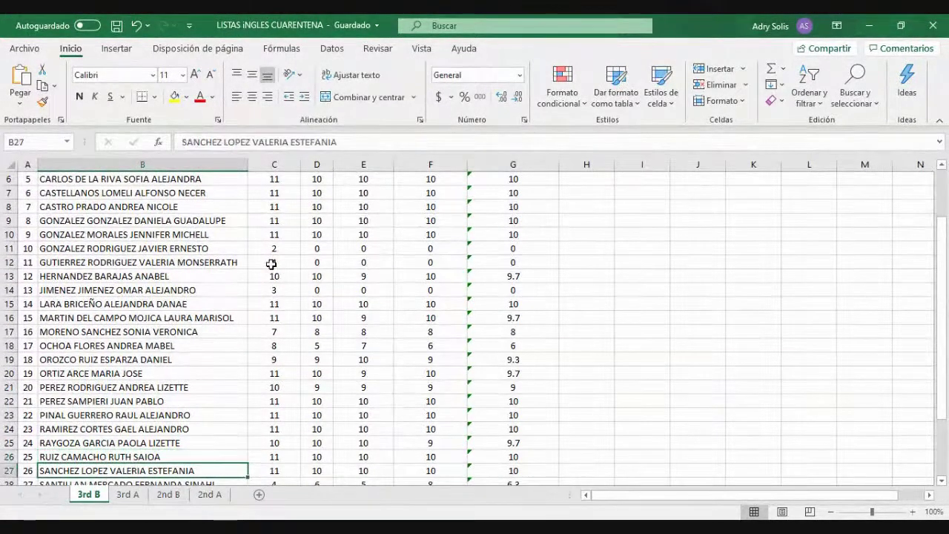
key(Down)
key(Up)
key(Down)
key(Down)
key(Down)
key(Up)
key(Up)
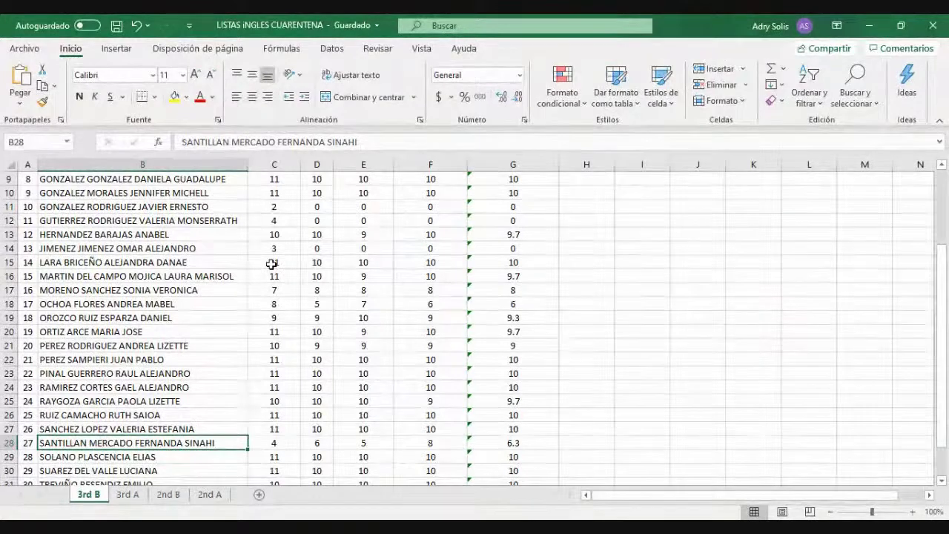
Step: Check the attendance of the student in row 28 and review the students in rows 29 and 30
key(Right)
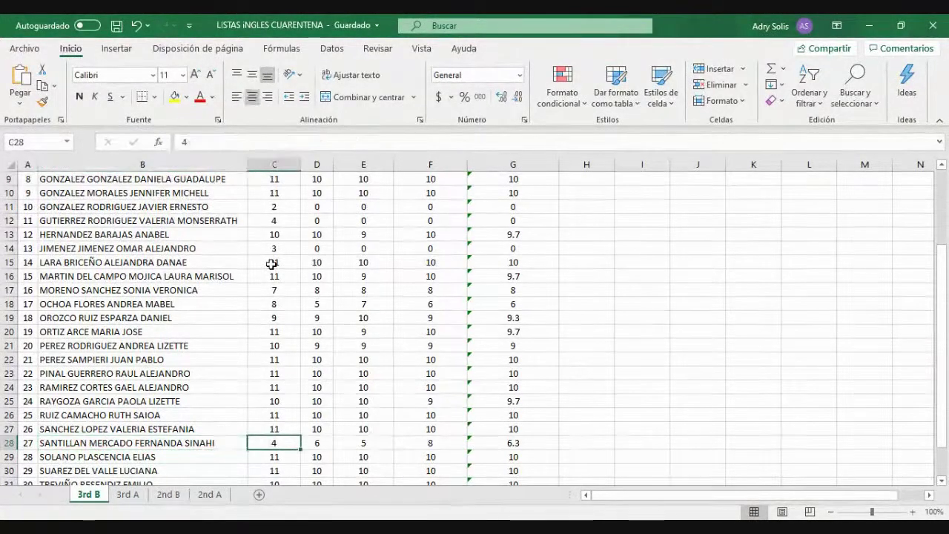
key(Down)
key(Left)
key(Down)
key(Up)
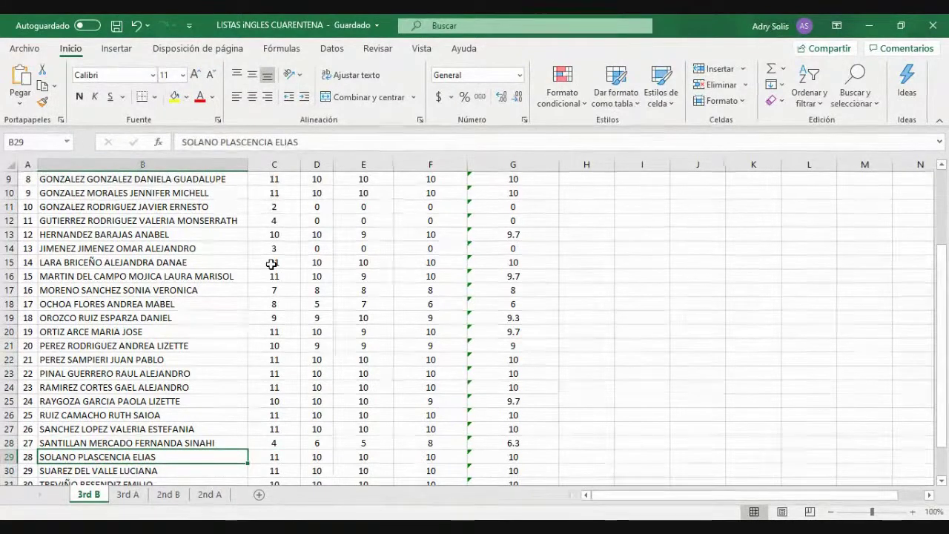
key(Down)
key(Up)
key(Down)
key(Down)
key(Down)
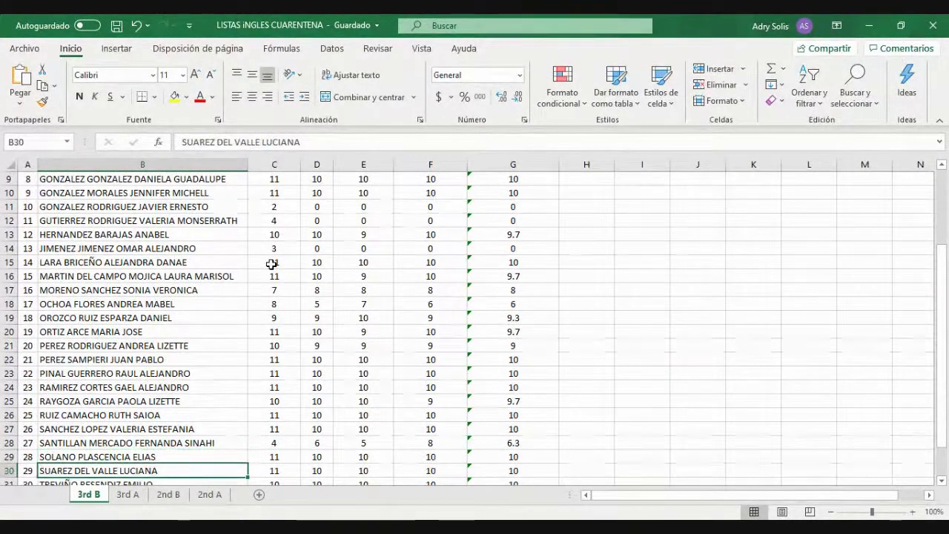
Step: Review the students in rows 31 to 33 of the 3rd B list, checking the attendance of the last one
key(Up)
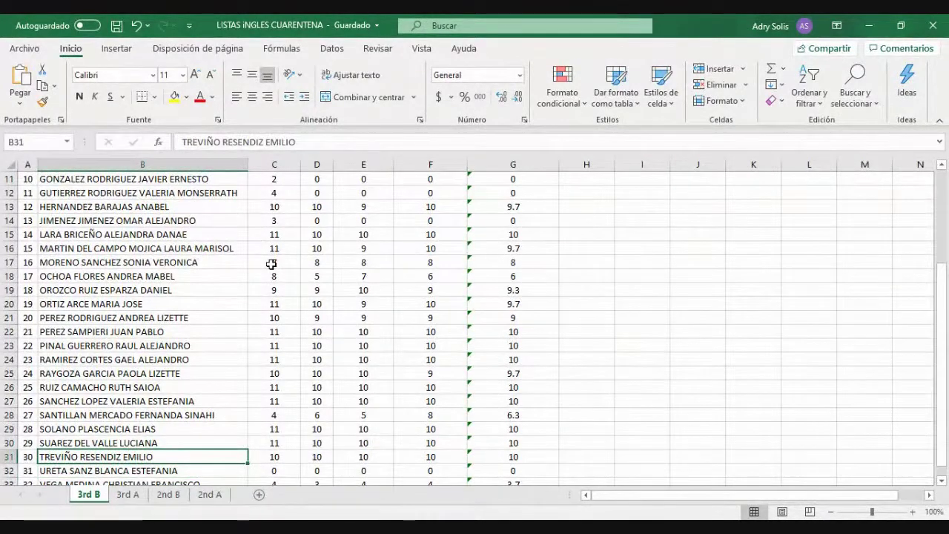
key(Down)
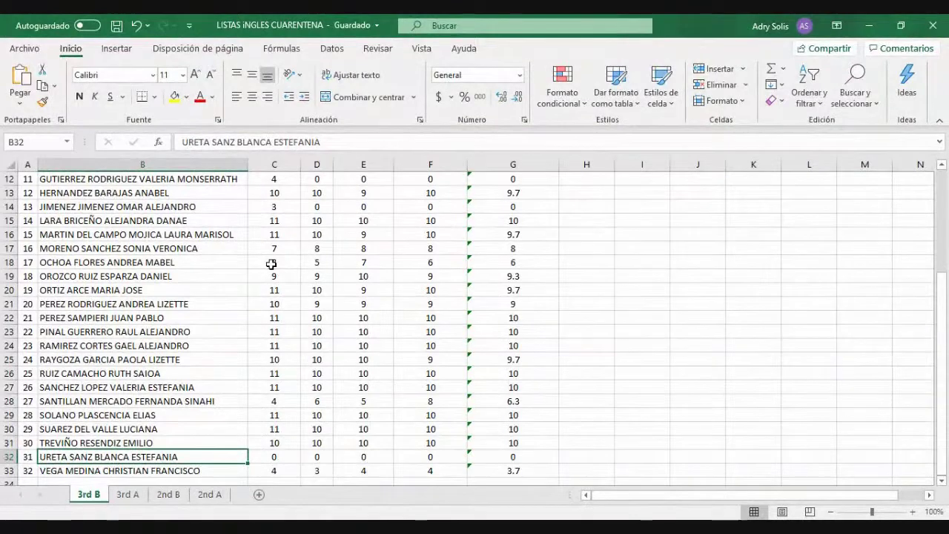
key(Down)
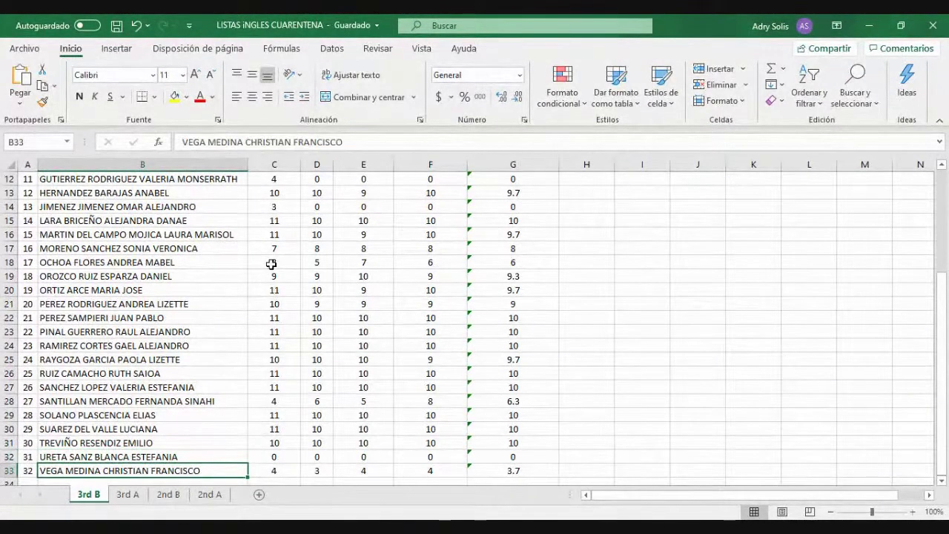
key(Right)
key(Right)
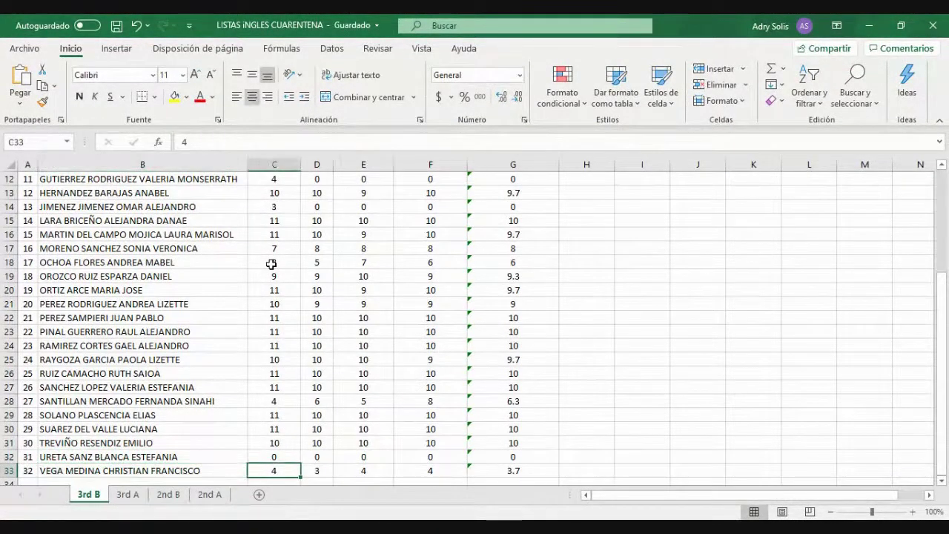
Step: Go back up through the 3rd B list to the STUDENT NAME header in row 1
key(Left)
key(Left)
key(Up)
key(Up)
key(Up)
key(Up)
key(Up)
key(Up)
key(Up)
key(Up)
key(Up)
key(Up)
key(Up)
key(Up)
key(Up)
key(Up)
key(Up)
key(Up)
key(Up)
key(Up)
key(Up)
key(Up)
key(Up)
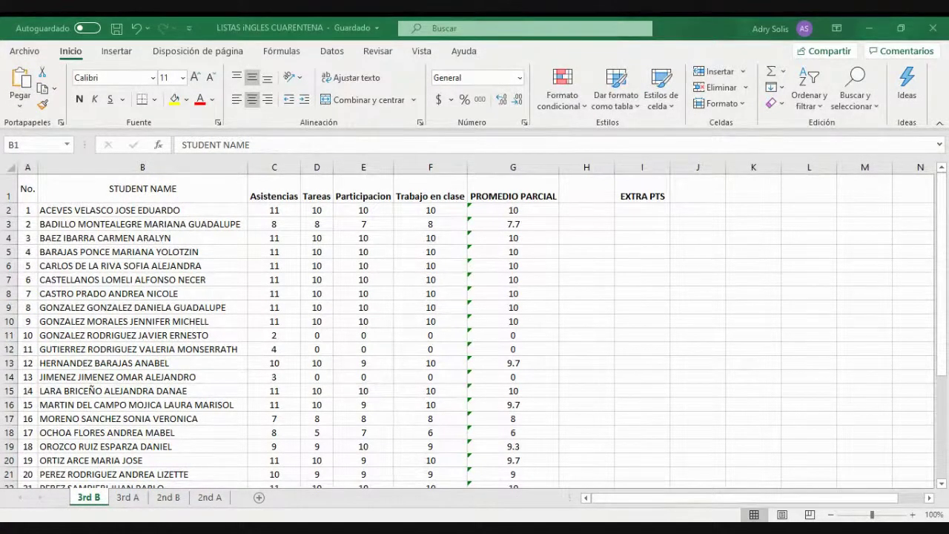
Step: Switch to the 3rd A list and check the partial averages of its first students, in rows 2 and 3
click(139, 493)
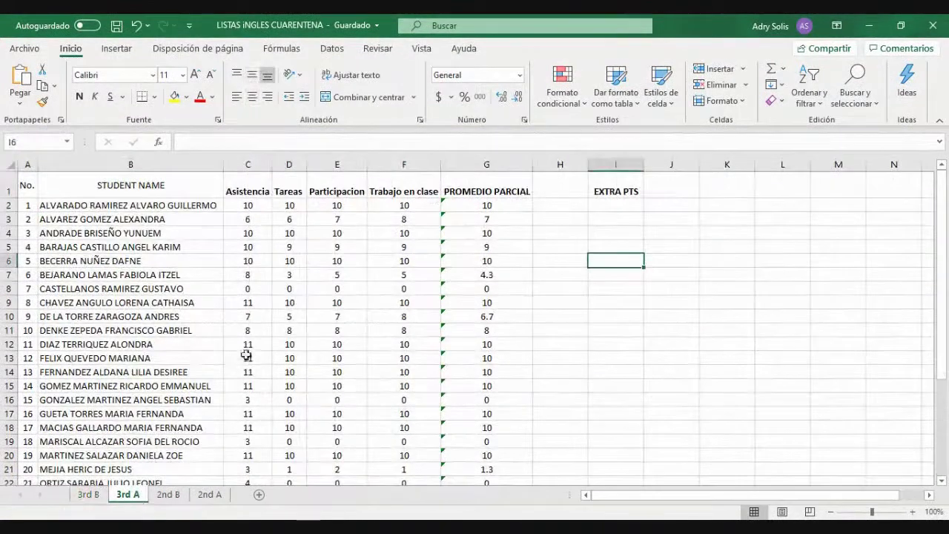
click(518, 208)
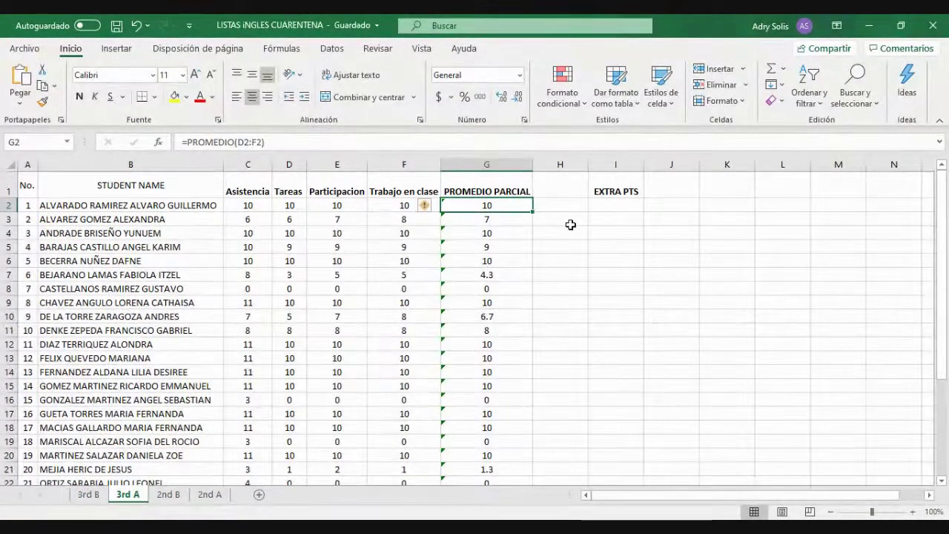
key(Down)
key(Up)
key(Down)
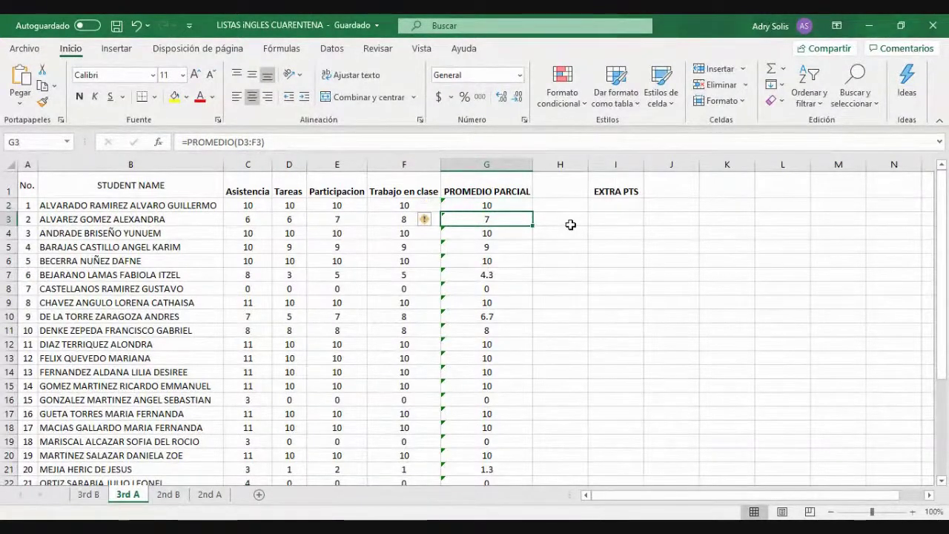
key(Down)
key(Up)
Step: Read across the attendance, grades and partial average of the student in row 3 of the 3rd A list
key(Left)
key(Left)
key(Left)
key(Left)
key(Right)
key(Right)
key(Right)
key(Left)
key(Left)
key(Right)
key(Right)
key(Right)
key(Right)
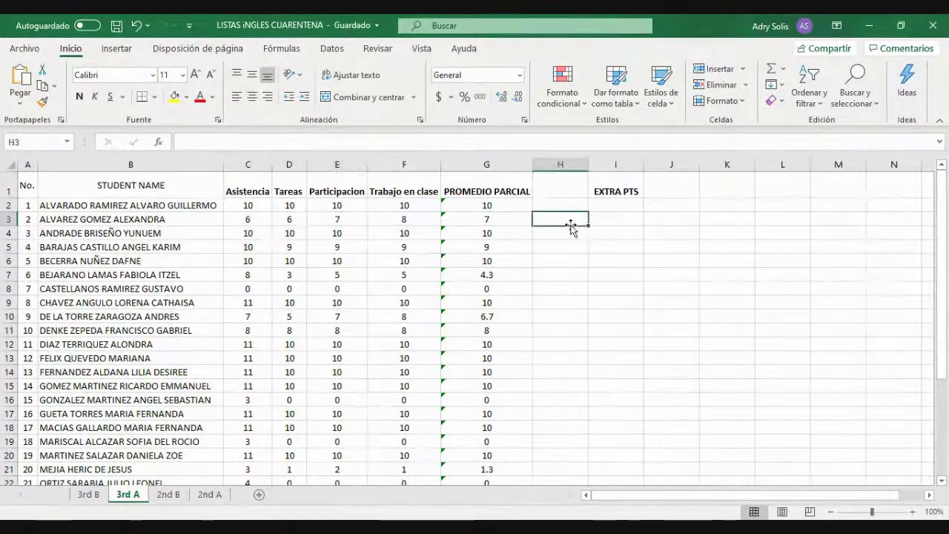
key(Left)
Step: Review the students in rows 4 and 5 of the 3rd A list, from partial average back to name
key(Down)
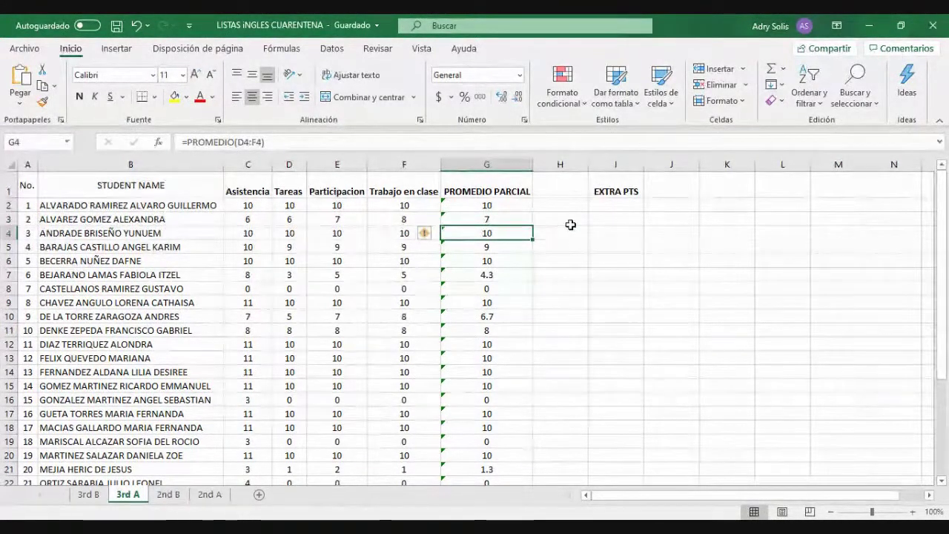
key(Down)
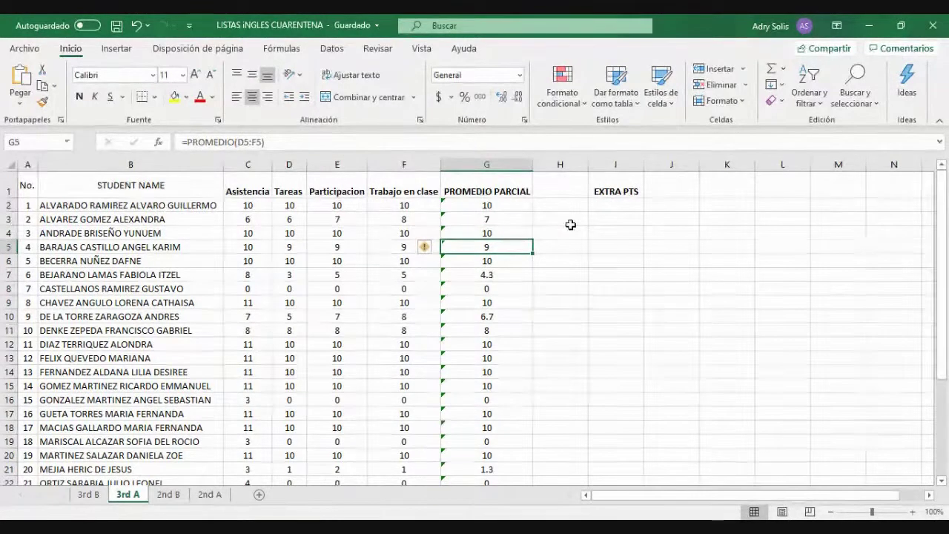
key(Up)
key(Left)
key(Left)
key(Left)
key(Left)
key(Left)
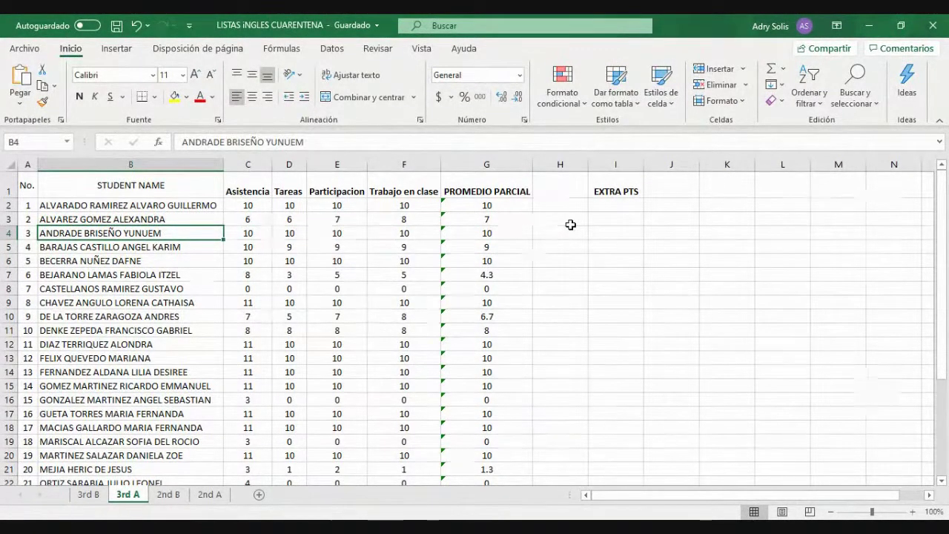
key(Down)
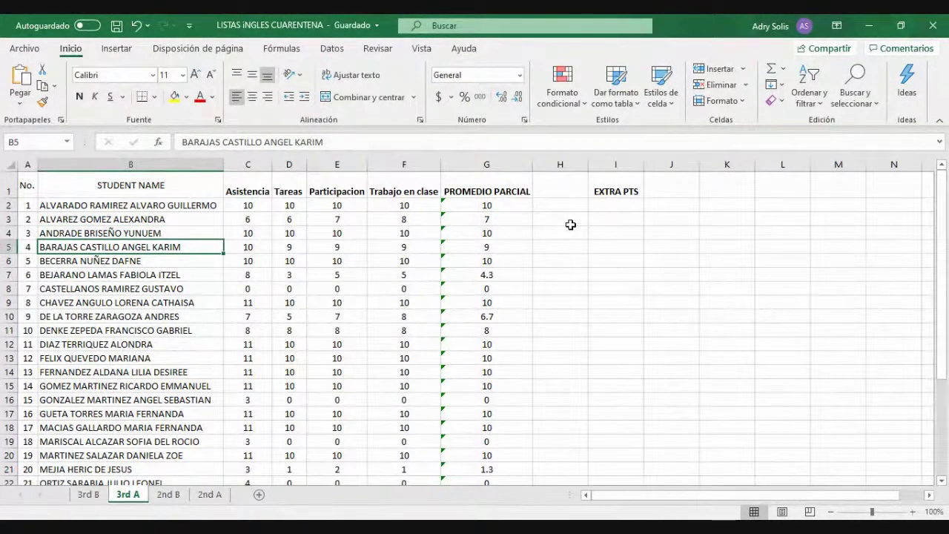
key(Down)
key(Up)
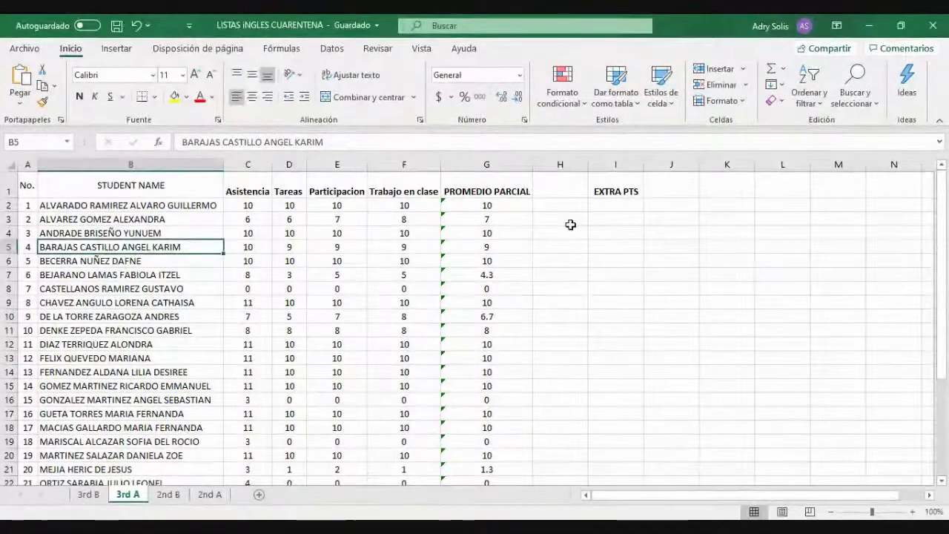
Step: Review the attendance and grades of the student in row 6 of the 3rd A list
key(Down)
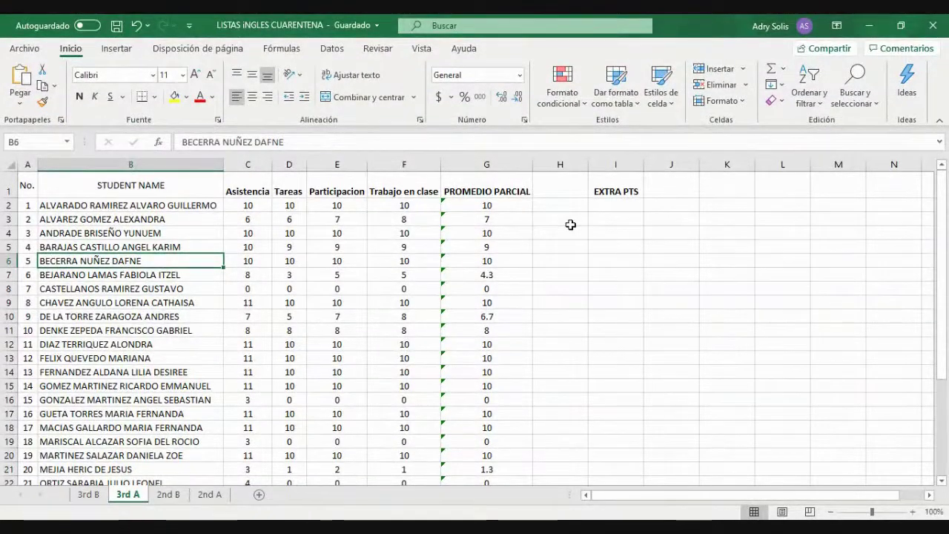
key(Right)
key(Right)
key(Right)
key(Right)
key(Left)
key(Left)
key(Left)
key(Left)
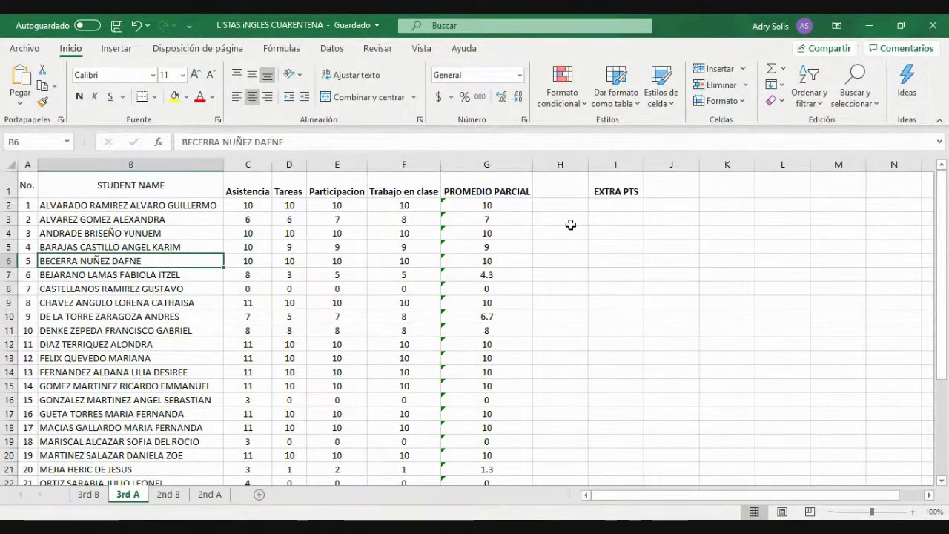
Step: Check the attendance and homework grade of the student in row 7 of the 3rd A list
key(Down)
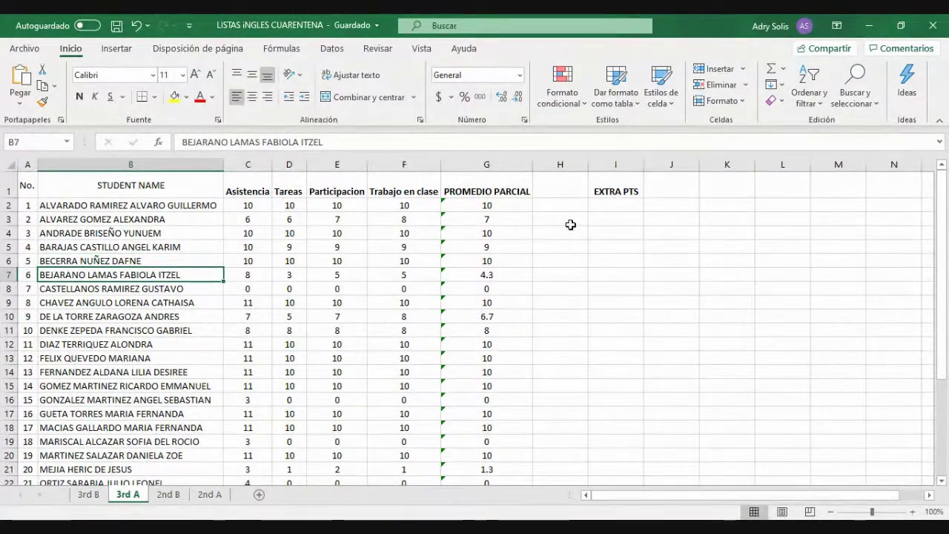
key(Right)
key(Right)
key(Left)
key(Left)
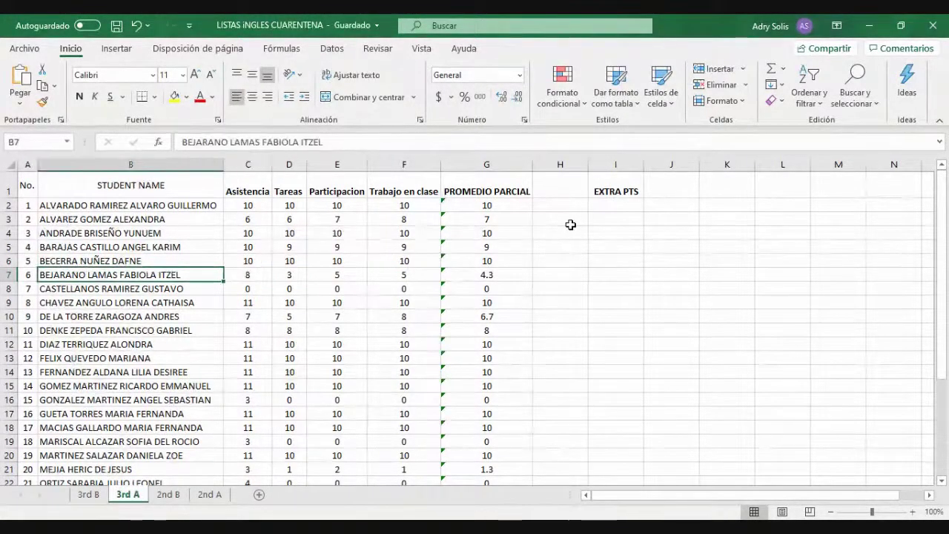
Step: Read across all grades of the student in row 7, from attendance to partial average, and return to the name
key(Right)
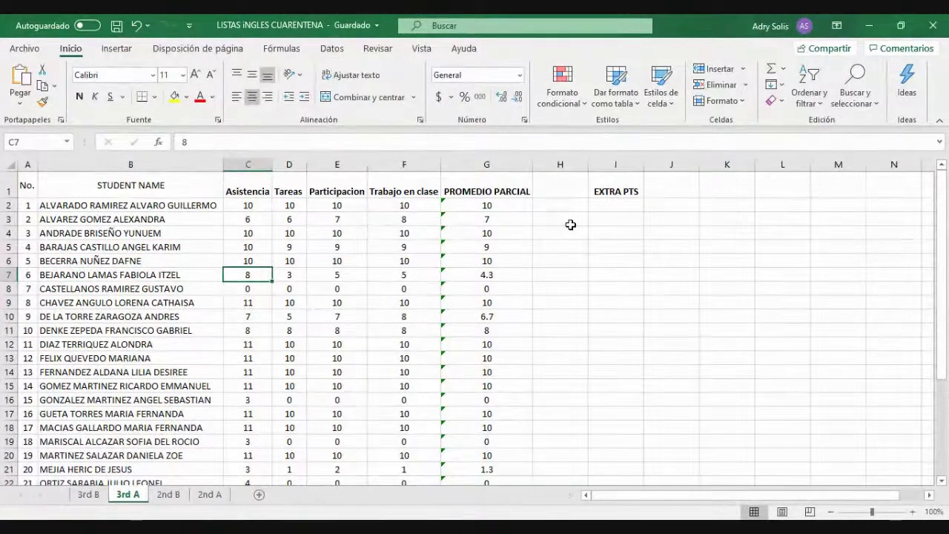
key(Right)
key(Right)
key(Right)
key(Right)
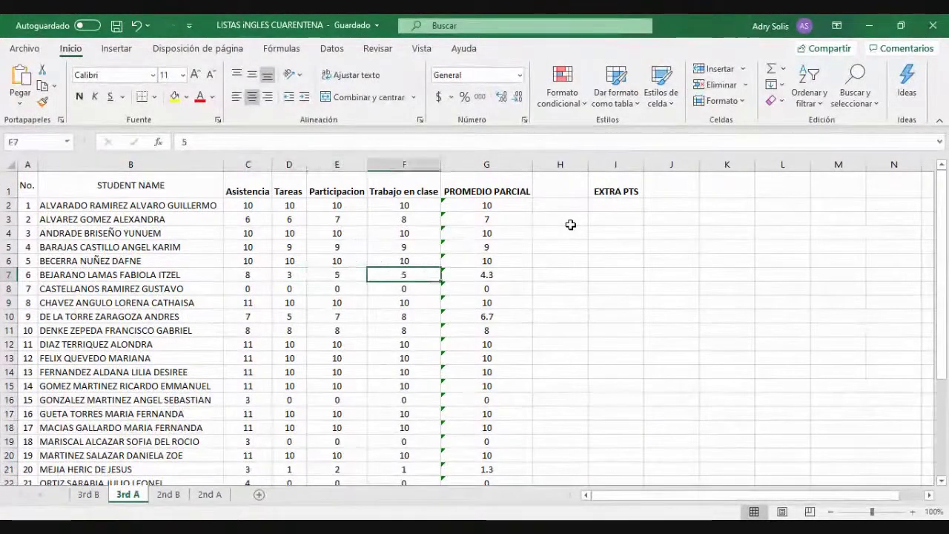
key(Left)
key(Left)
key(Left)
key(Left)
key(Left)
Step: Read across the attendance, grades and partial average of the student in row 8 of the 3rd A list
key(Down)
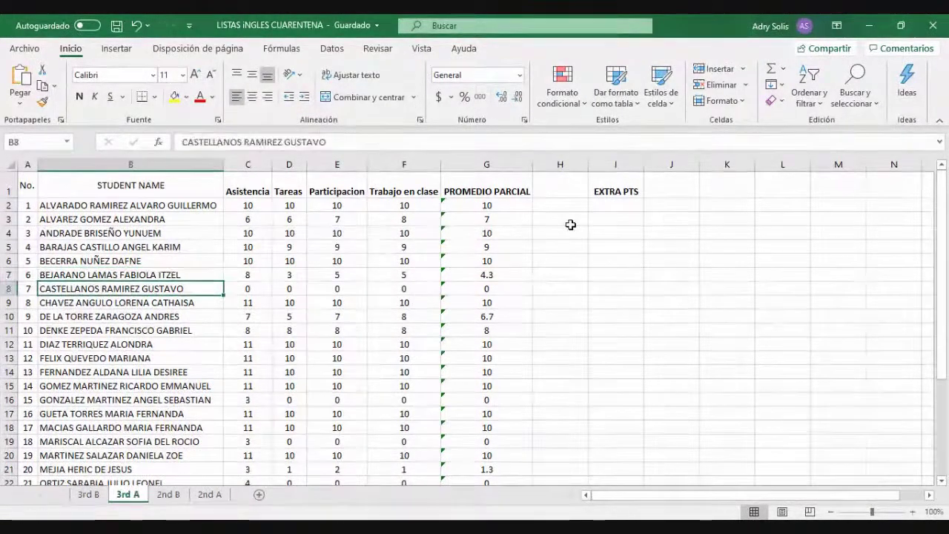
key(Right)
key(Right)
key(Right)
key(Right)
key(Right)
key(Left)
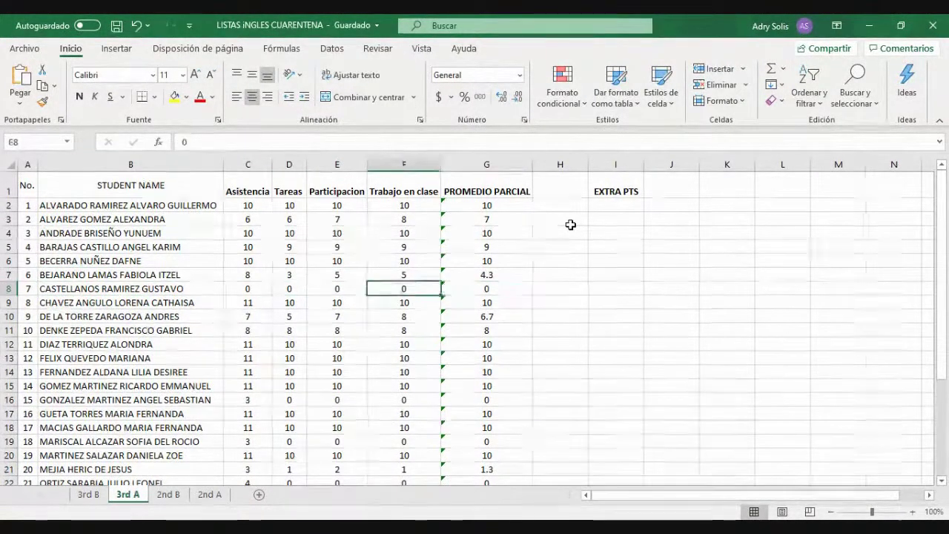
key(Left)
key(Left)
key(Left)
key(Left)
Step: Check the attendance and homework grade of the student in row 9 of the 3rd A list
key(Down)
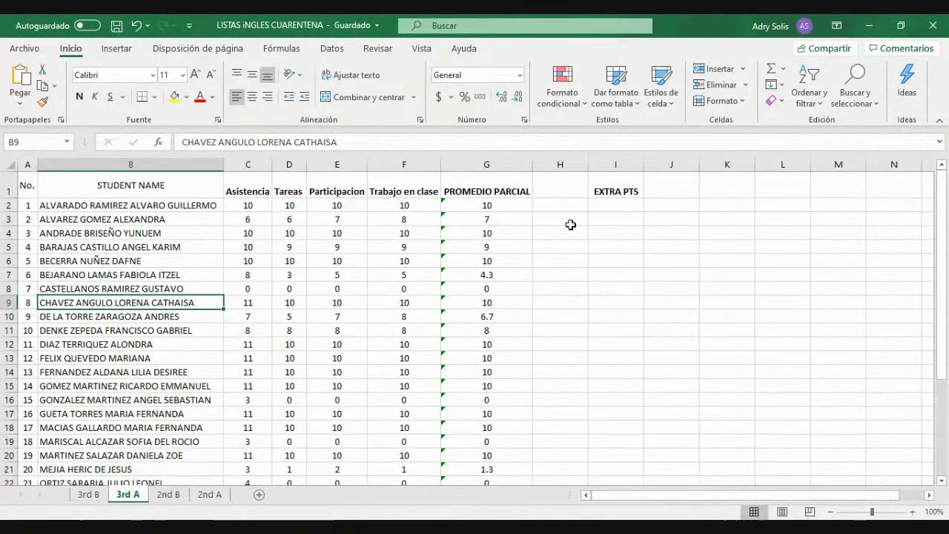
key(Right)
key(Right)
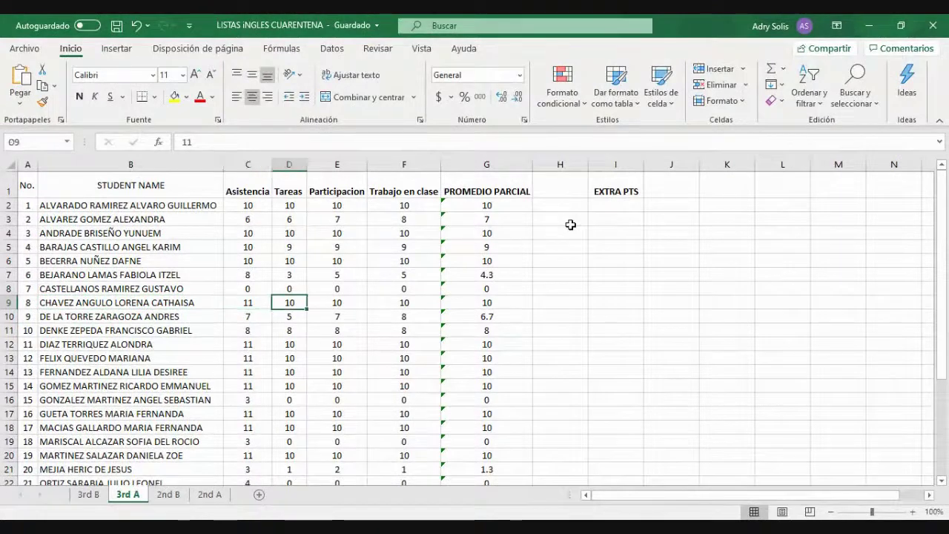
key(Left)
key(Left)
Step: Review the attendance, homework and participation of the student in row 10 of the 3rd A list
key(Down)
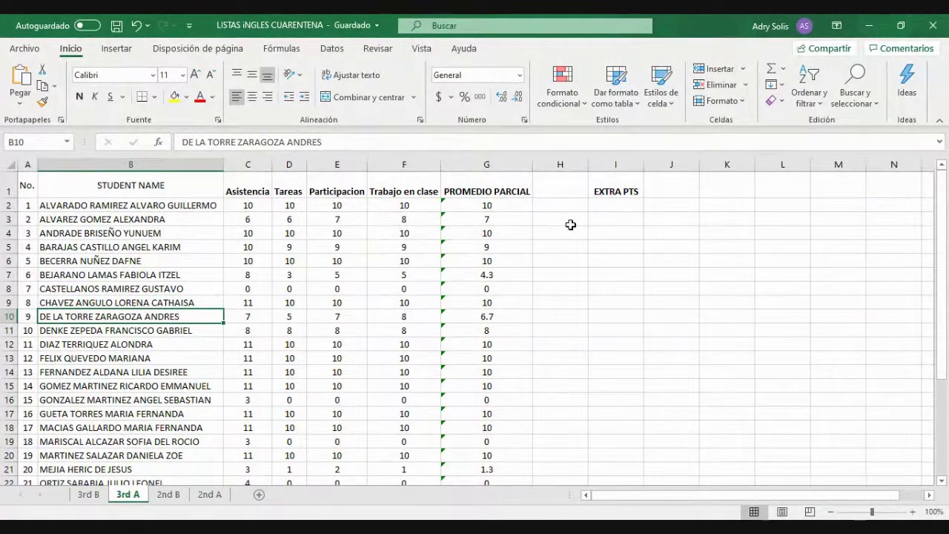
key(Right)
key(Right)
key(Right)
key(Left)
key(Left)
key(Left)
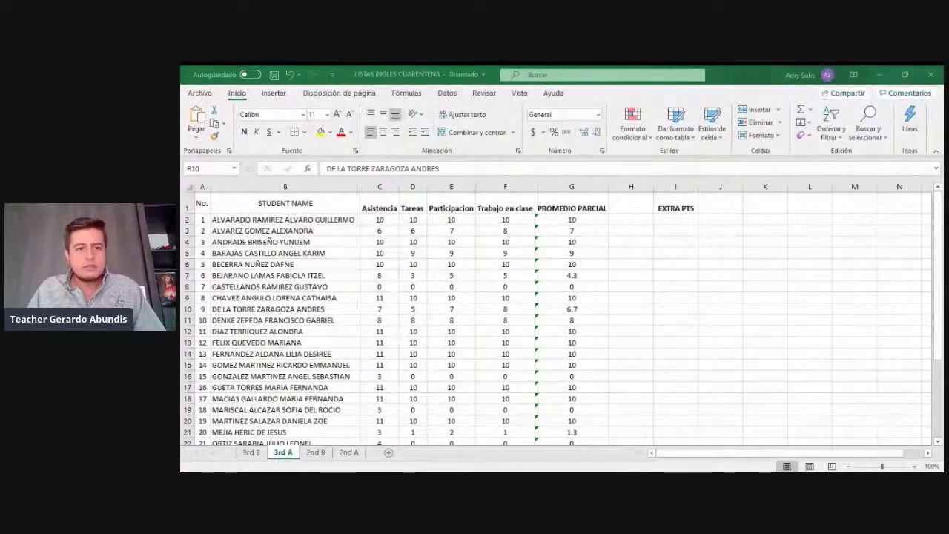
Step: Read across the attendance, grades and partial average of the student in row 11 of the 3rd A list
key(Down)
key(Up)
key(Down)
key(Right)
key(Right)
key(Right)
key(Right)
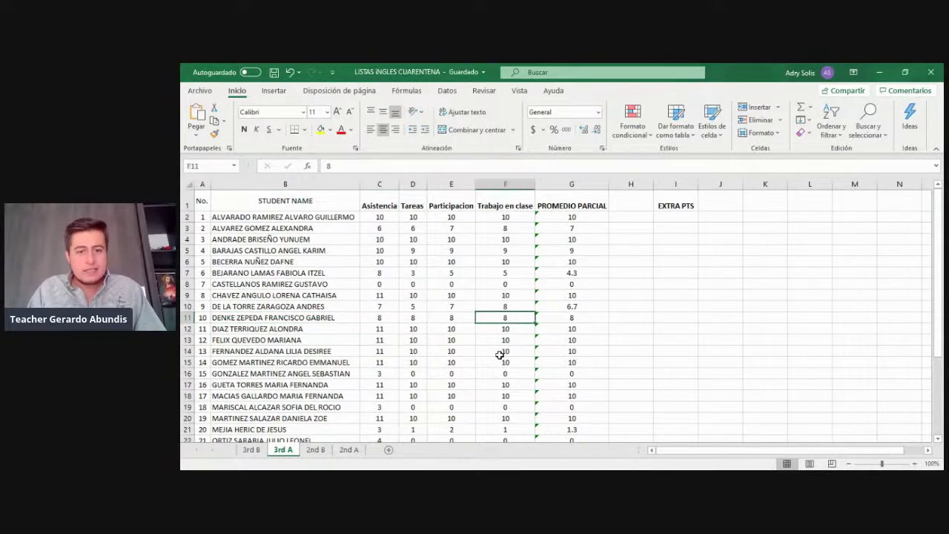
key(Right)
key(Left)
key(Left)
key(Left)
key(Left)
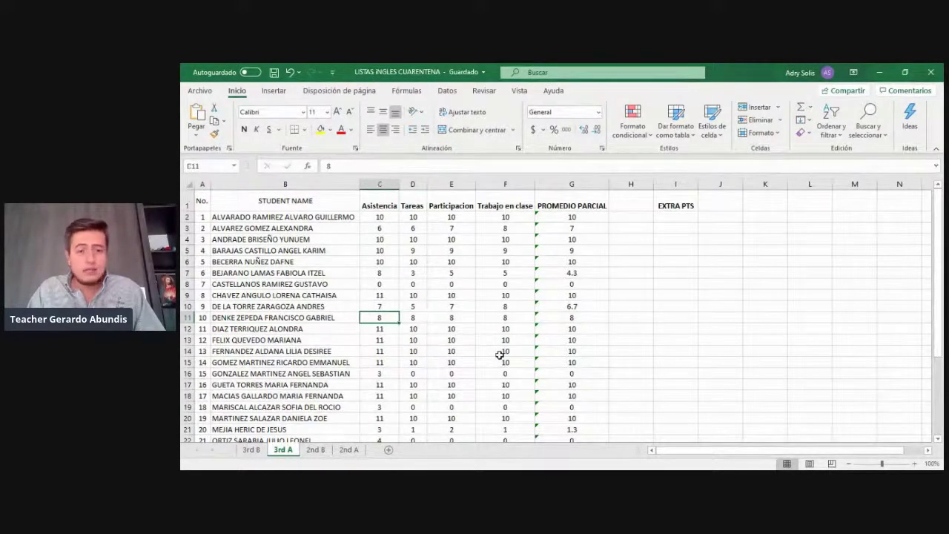
key(Left)
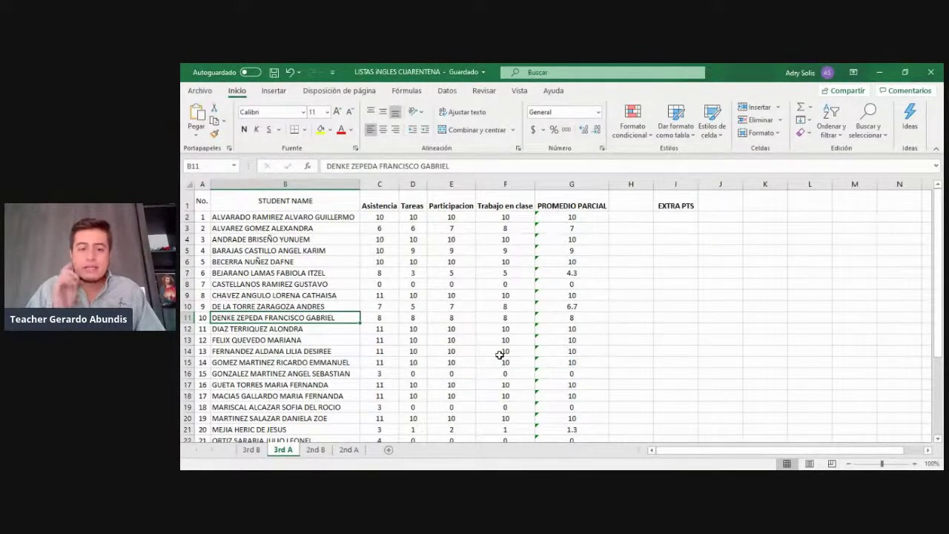
Step: Recheck the attendance of the student in row 11, comparing it with row 10
key(Right)
key(Up)
key(Down)
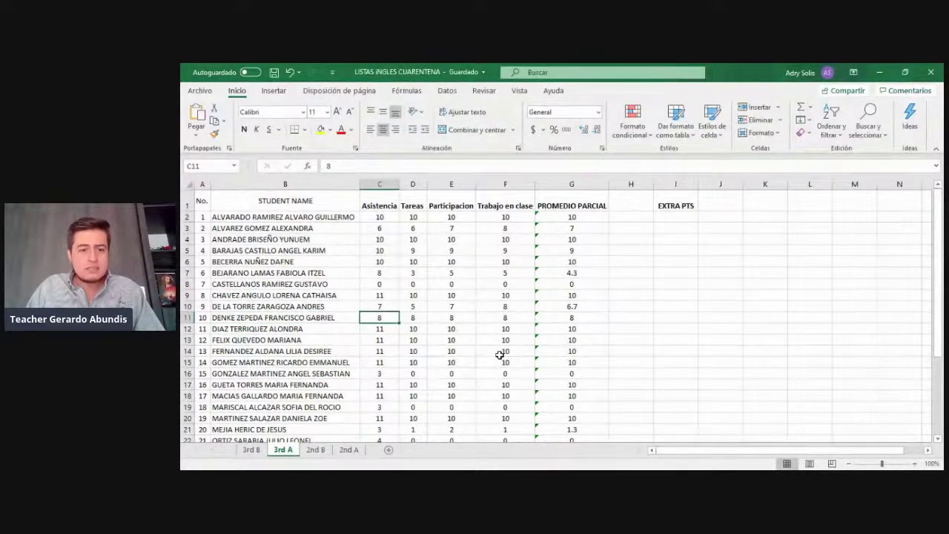
key(Left)
key(Right)
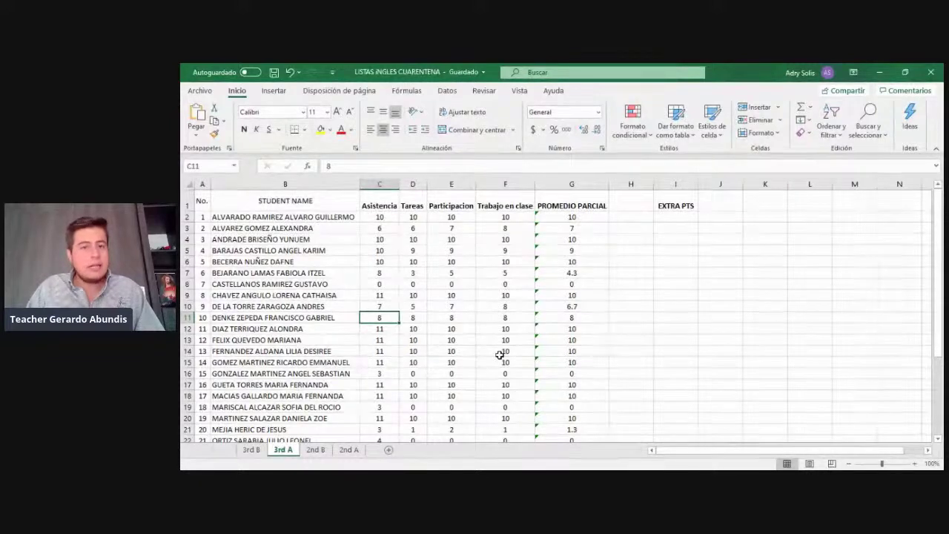
Step: Read across the attendance, grades and partial average of the student in row 12 of the 3rd A list
key(Down)
key(Left)
key(Right)
key(Right)
key(Right)
key(Right)
key(Right)
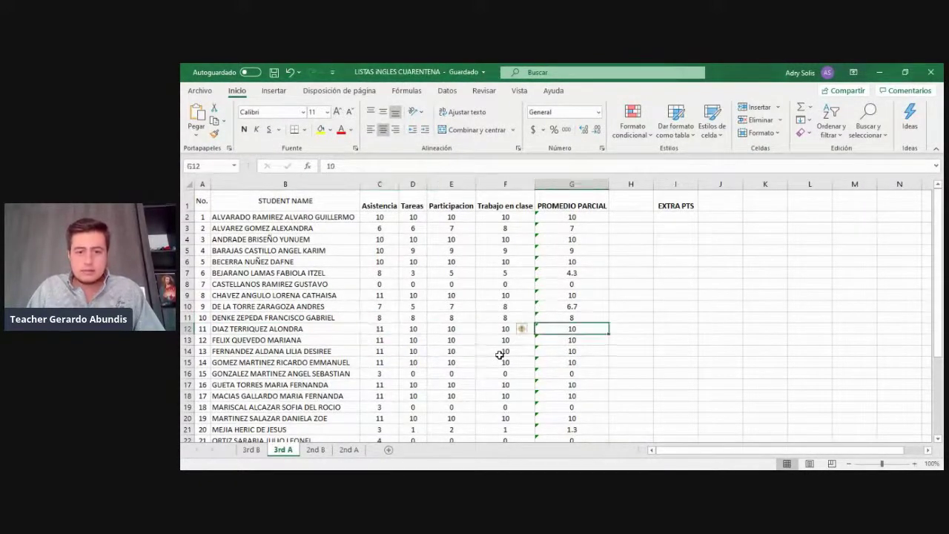
key(Left)
key(Left)
key(Left)
key(Left)
key(Left)
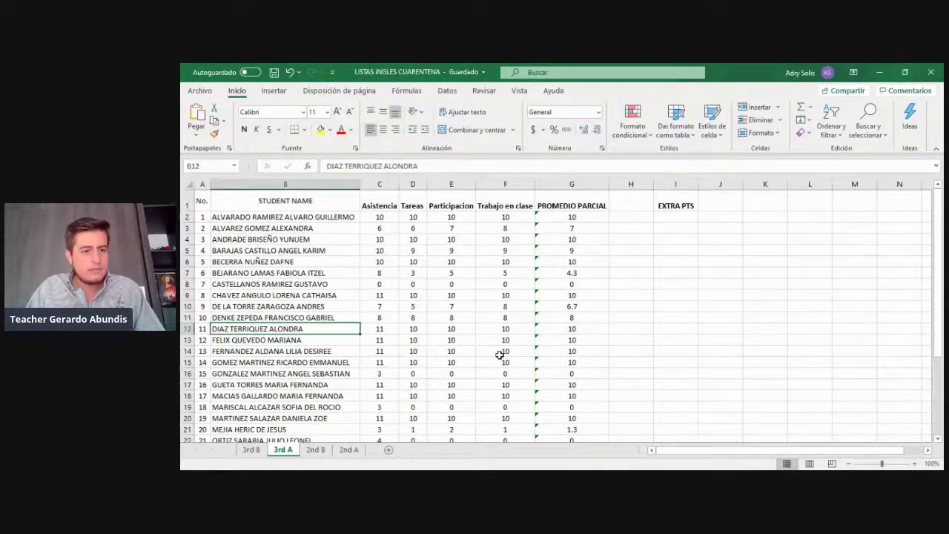
Step: Recheck the attendance of the student in row 12 and move on to the students in rows 13 and 14
key(Right)
key(Left)
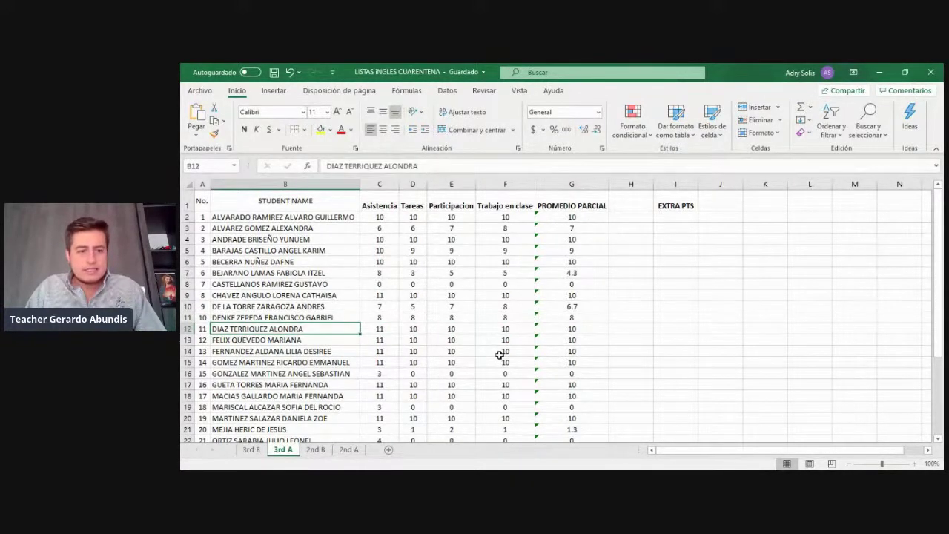
key(Down)
key(Down)
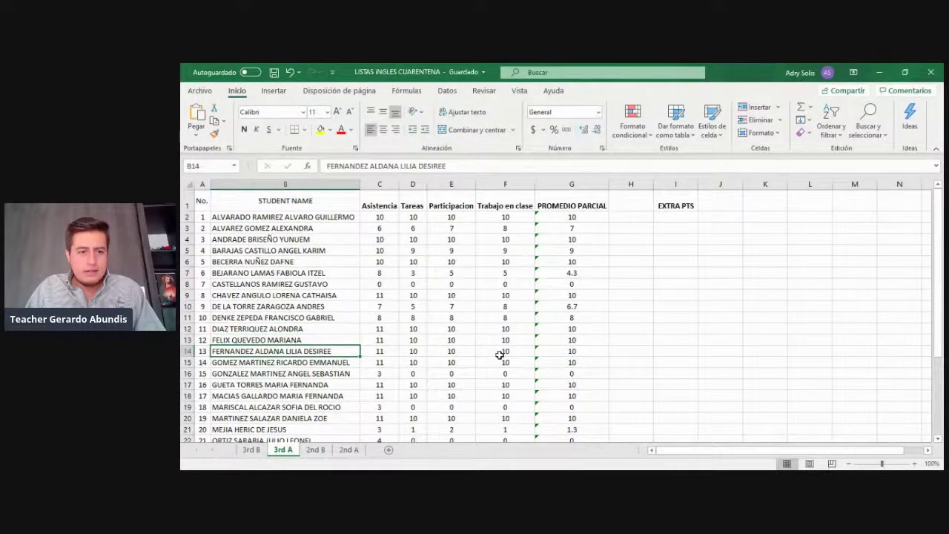
Step: Go through the students in rows 15 to 18 of the 3rd A list, checking the attendance of the student in row 16
key(Down)
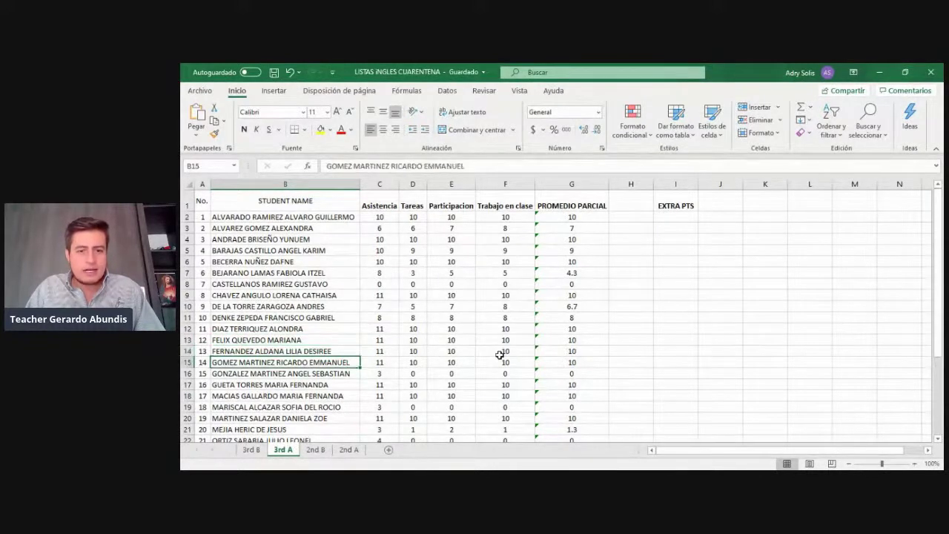
key(Down)
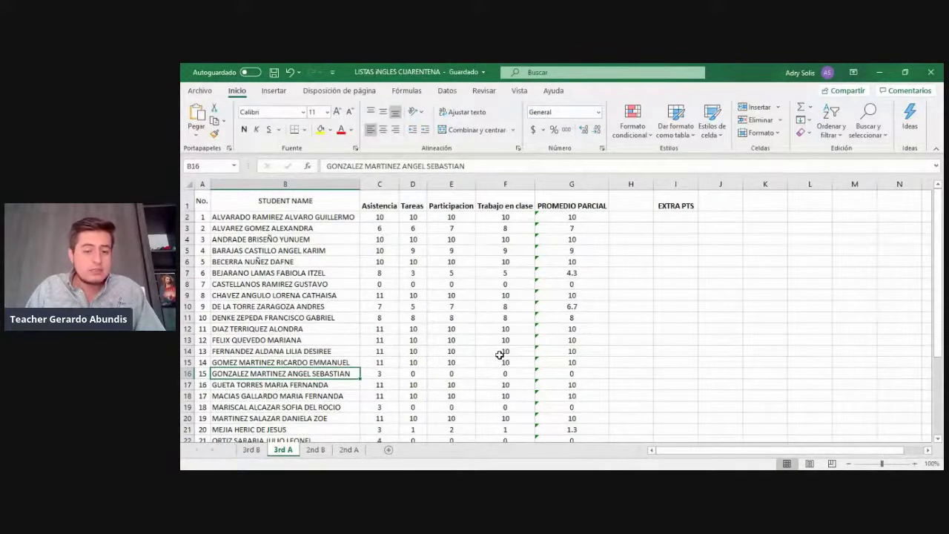
key(Right)
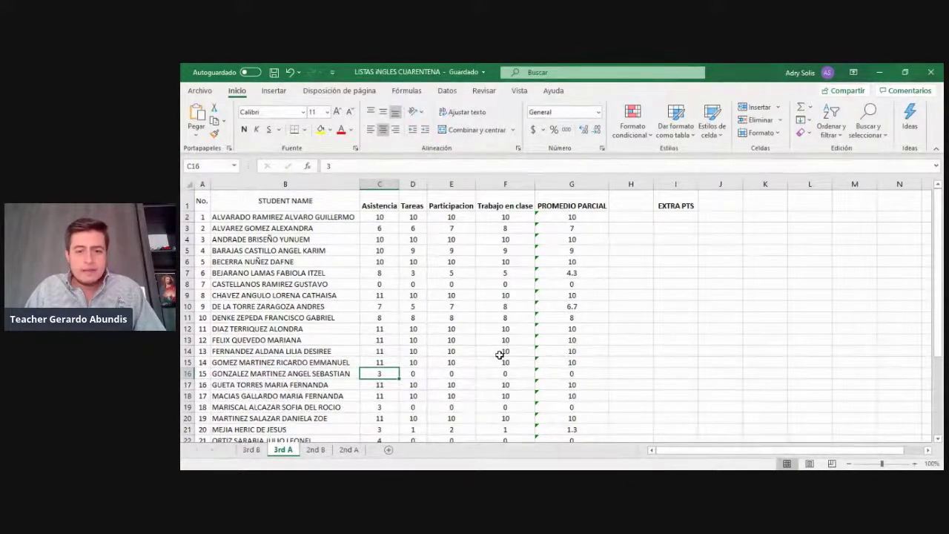
key(Left)
key(Down)
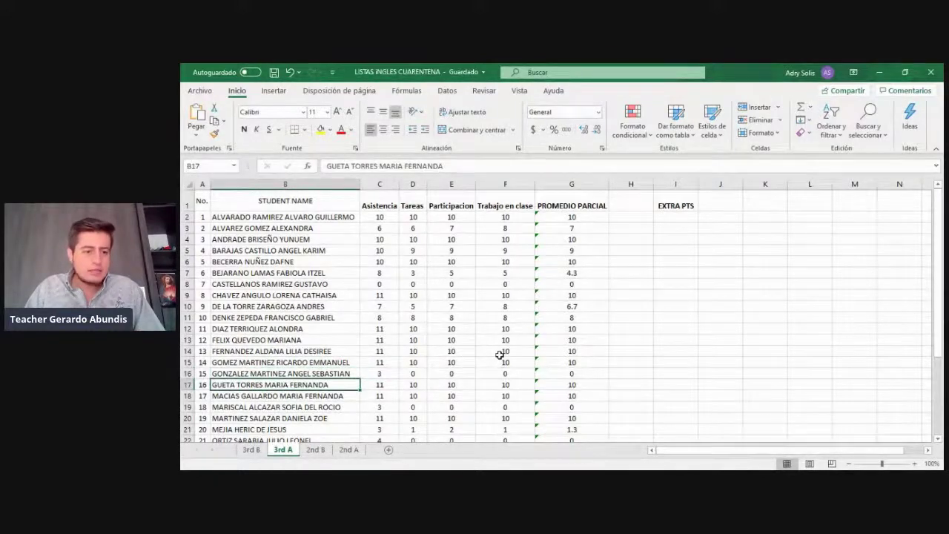
key(Down)
key(Up)
key(Down)
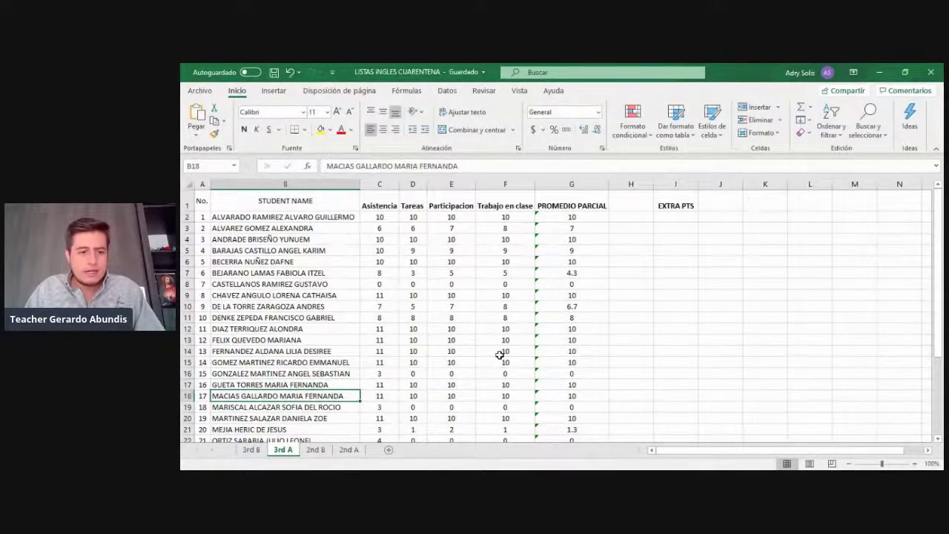
Step: Look ahead through the following students in the 3rd A list and return to the student in row 19
key(Down)
key(Down)
key(Down)
key(Down)
key(Down)
key(Down)
key(Down)
key(Down)
key(Up)
key(Up)
key(Up)
key(Up)
key(Up)
key(Up)
key(Up)
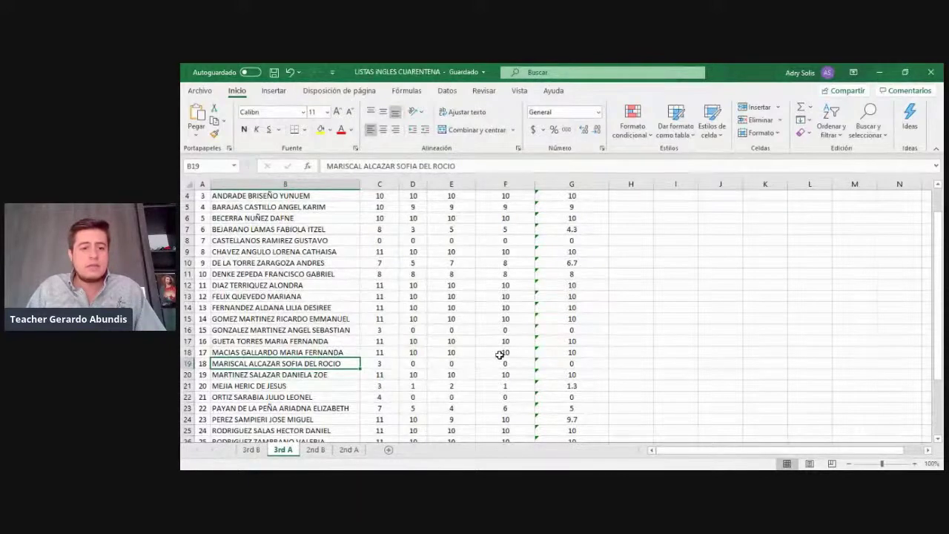
Step: Read the attendance, homework and participation grades of the student in row 19 of the 3rd A list
key(Right)
key(Right)
key(Right)
key(Left)
key(Left)
key(Left)
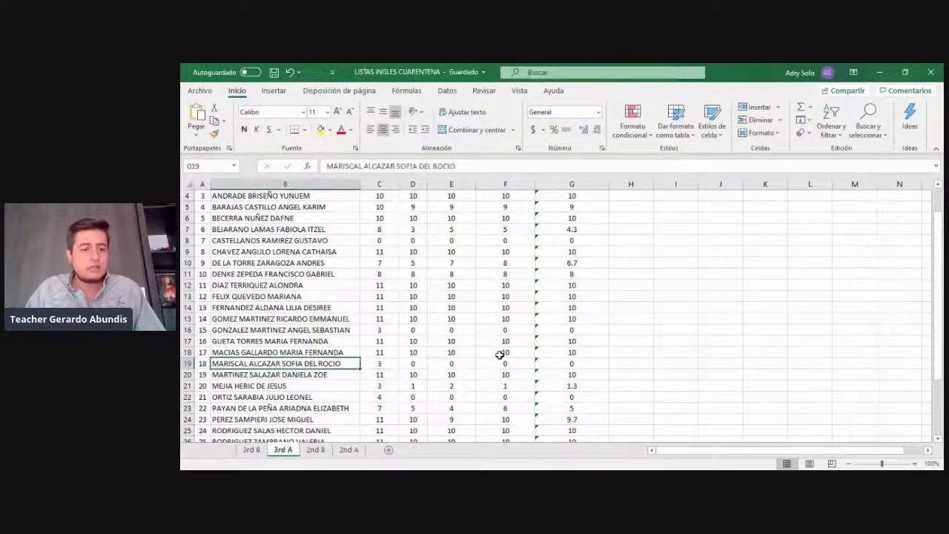
Step: Pass the student in row 20 and read across the attendance and grades of the student in row 21
key(Down)
key(Down)
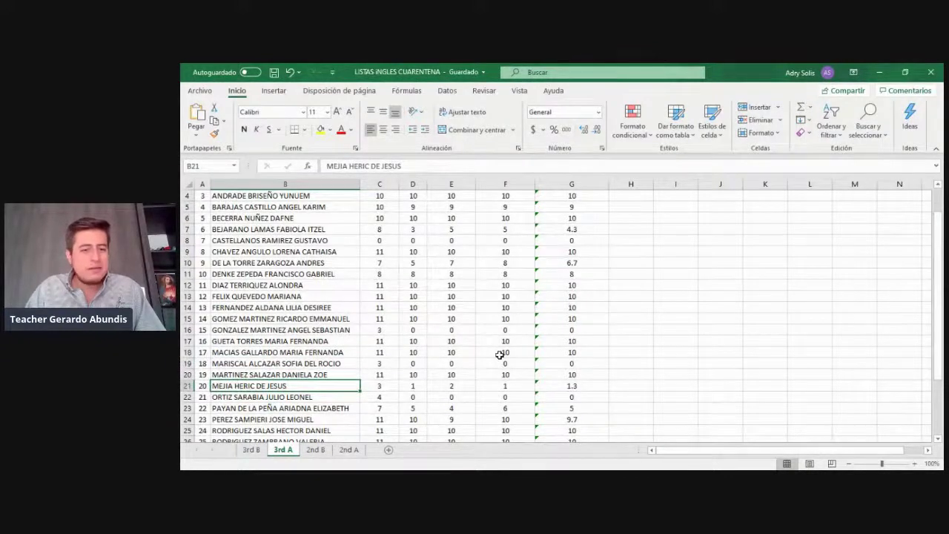
key(Right)
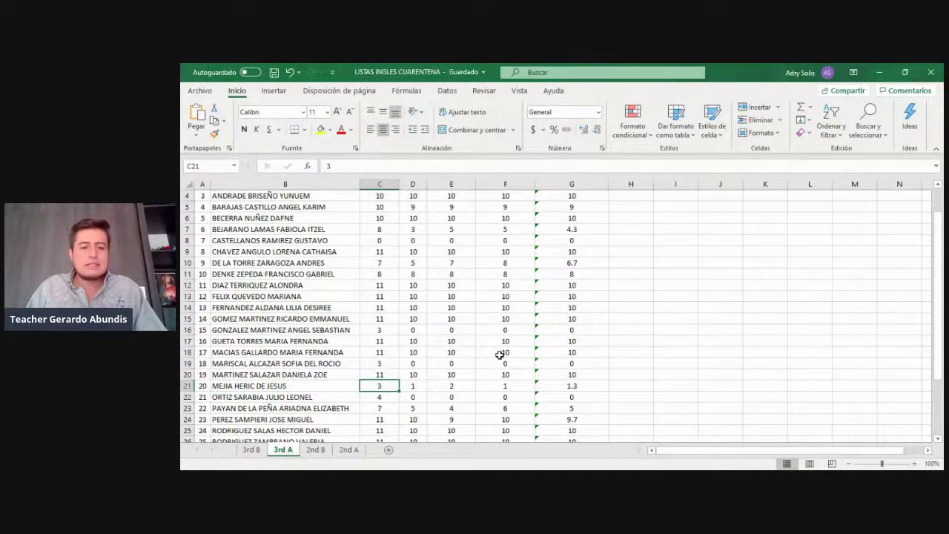
key(Right)
key(Right)
key(Right)
key(Right)
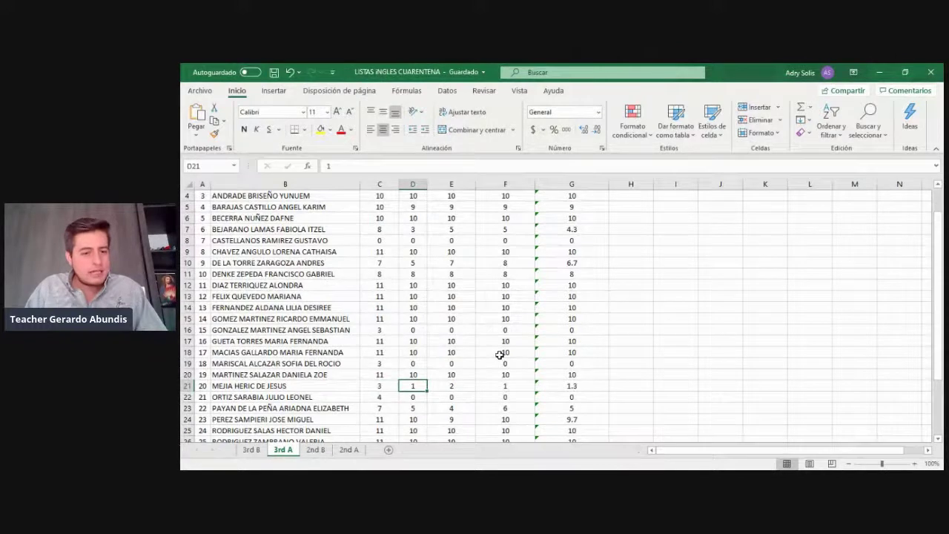
key(Left)
key(Left)
key(Left)
key(Left)
key(Left)
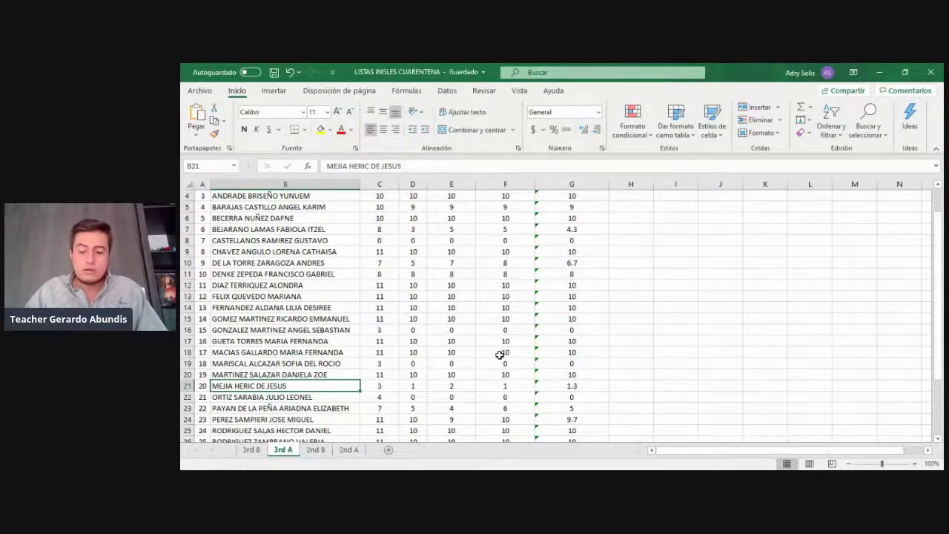
Step: Read across the attendance, grades and partial average of the student in row 22 of the 3rd A list
key(Down)
key(Up)
key(Down)
key(Up)
key(Down)
key(Right)
key(Right)
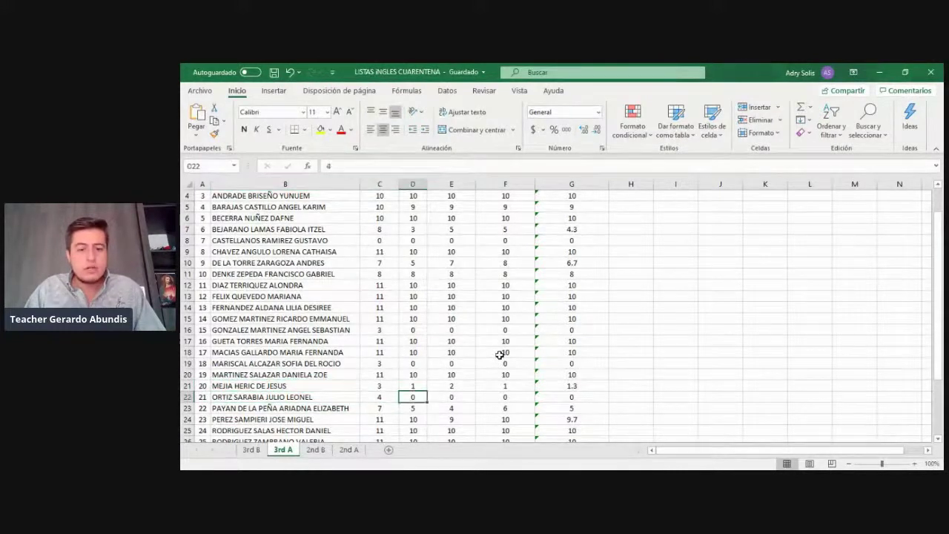
key(Left)
key(Right)
key(Right)
key(Right)
key(Right)
key(Right)
key(Left)
key(Left)
key(Left)
key(Left)
key(Left)
key(Left)
Step: Read across the attendance, grades and partial average of the student in row 23, then recheck the attendance
key(Down)
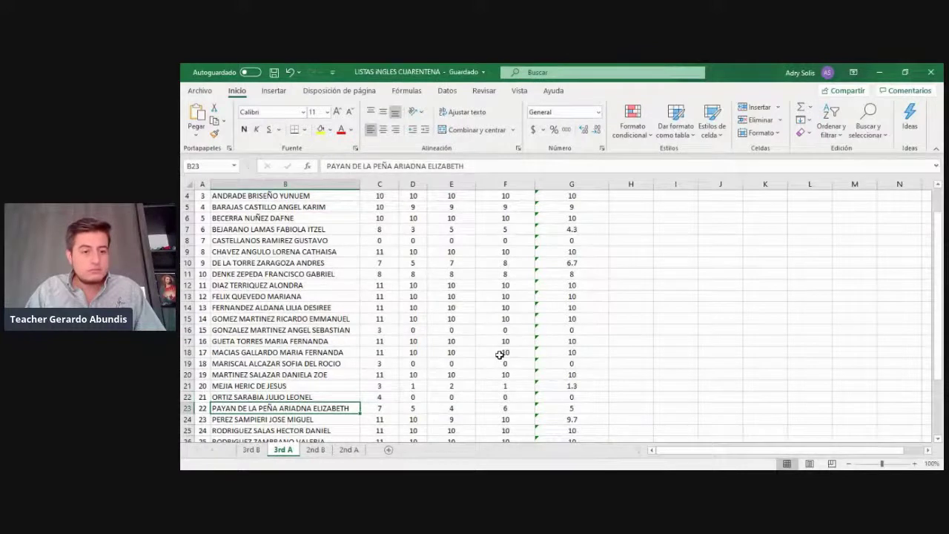
key(Right)
key(Right)
key(Right)
key(Right)
key(Right)
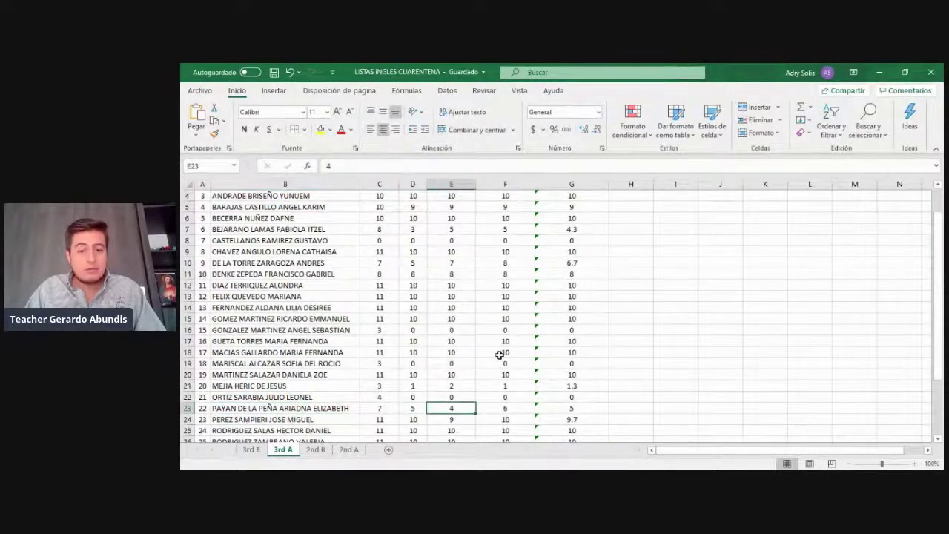
key(Left)
key(Left)
key(Left)
key(Left)
key(Left)
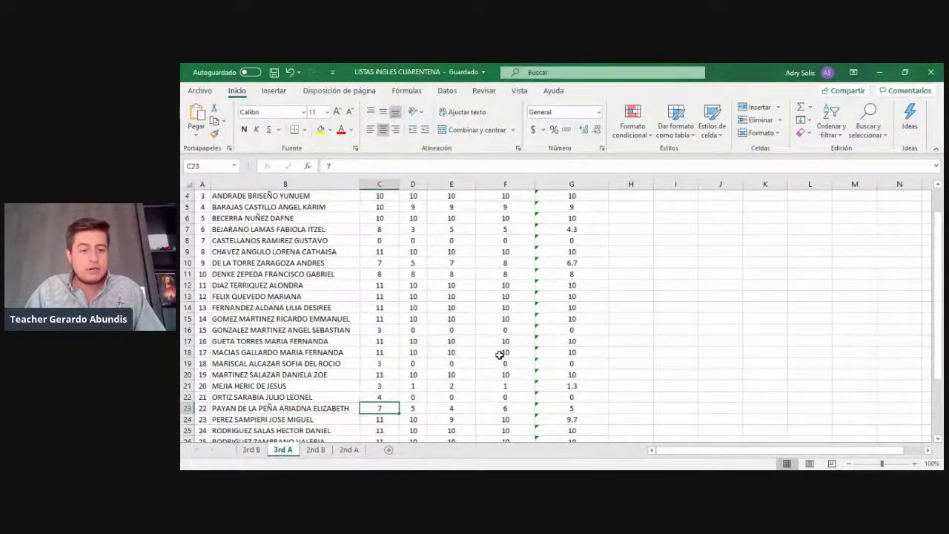
key(Right)
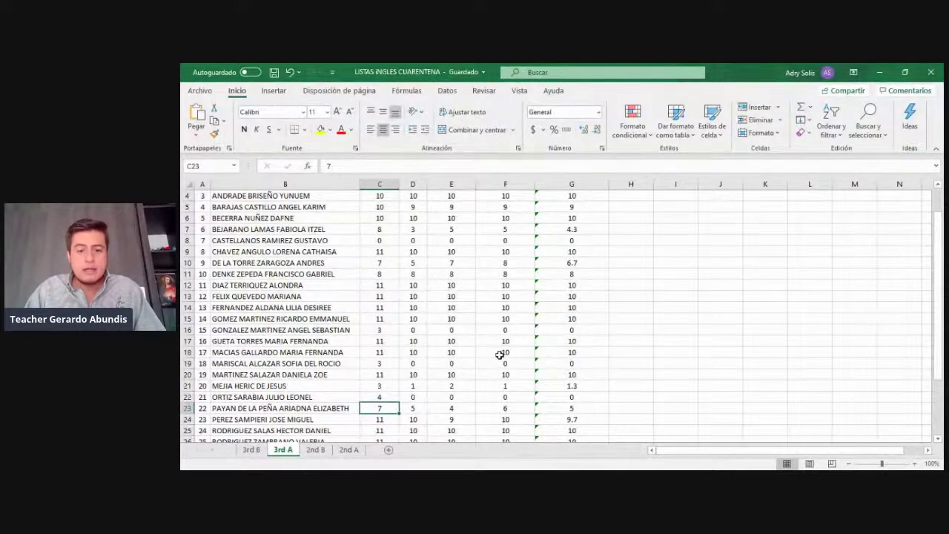
key(Left)
Step: Read across the attendance, grades and partial average of the student in row 24 of the 3rd A list
key(Down)
key(Down)
key(Up)
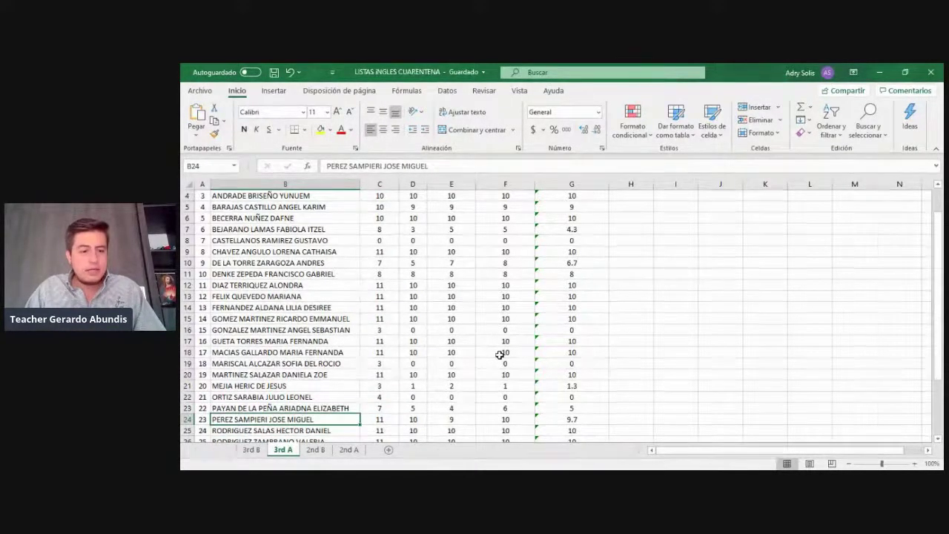
key(Right)
key(Right)
key(Right)
key(Right)
key(Right)
key(Right)
key(Left)
key(Left)
key(Left)
key(Left)
key(Left)
key(Left)
Step: Read across the attendance, grades and partial average of the student in row 25 of the 3rd A list
key(Down)
key(Down)
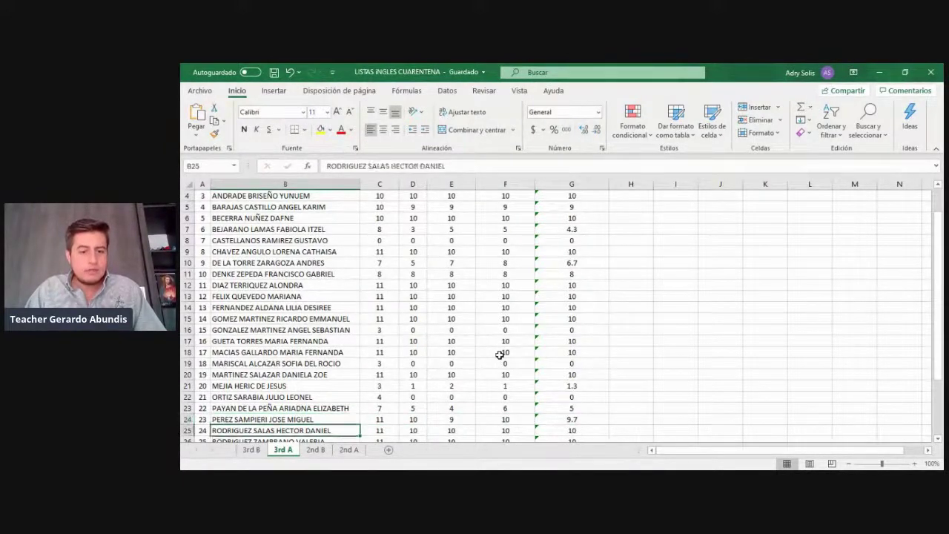
key(Down)
key(Up)
key(Up)
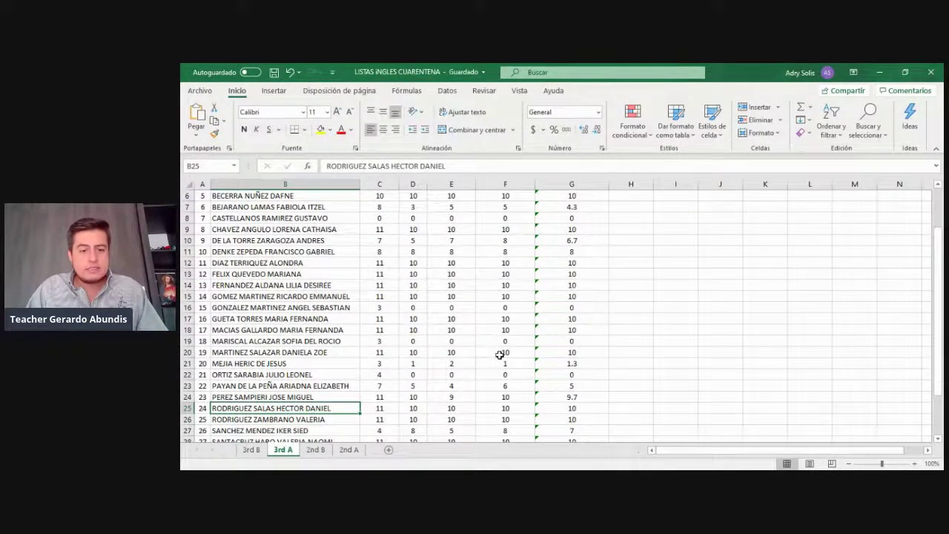
key(Right)
key(Right)
key(Right)
key(Right)
key(Right)
key(Right)
key(Left)
key(Left)
key(Left)
key(Left)
key(Left)
key(Left)
Step: Read the attendance and homework grade of the student in row 26 of the 3rd A list
key(Down)
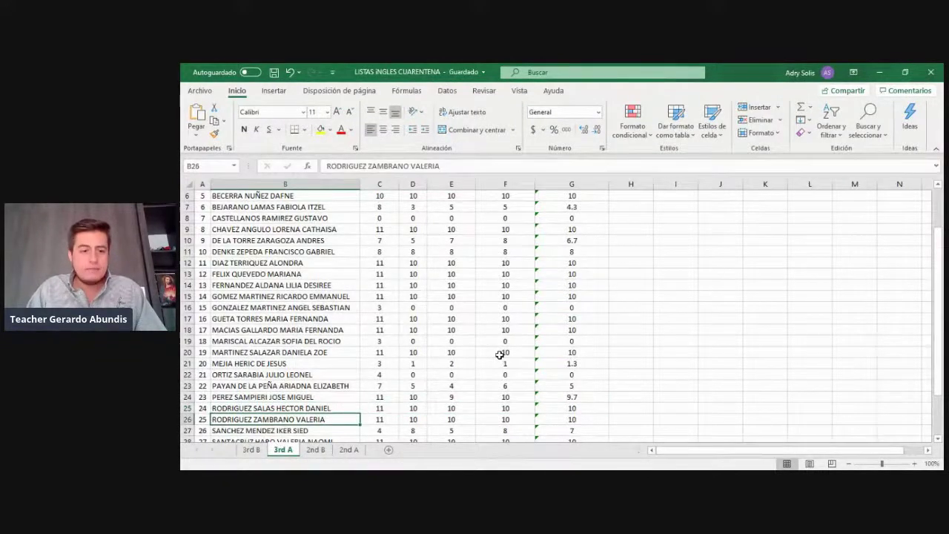
key(Right)
key(Right)
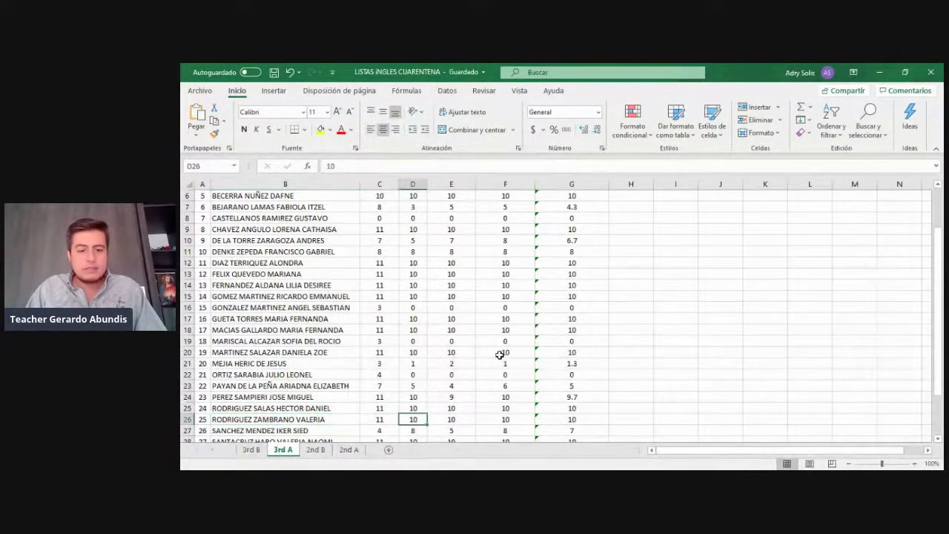
key(Left)
key(Left)
Step: Read across the attendance, grades and partial average of the student in row 27 of the 3rd A list
key(Down)
key(Down)
key(Up)
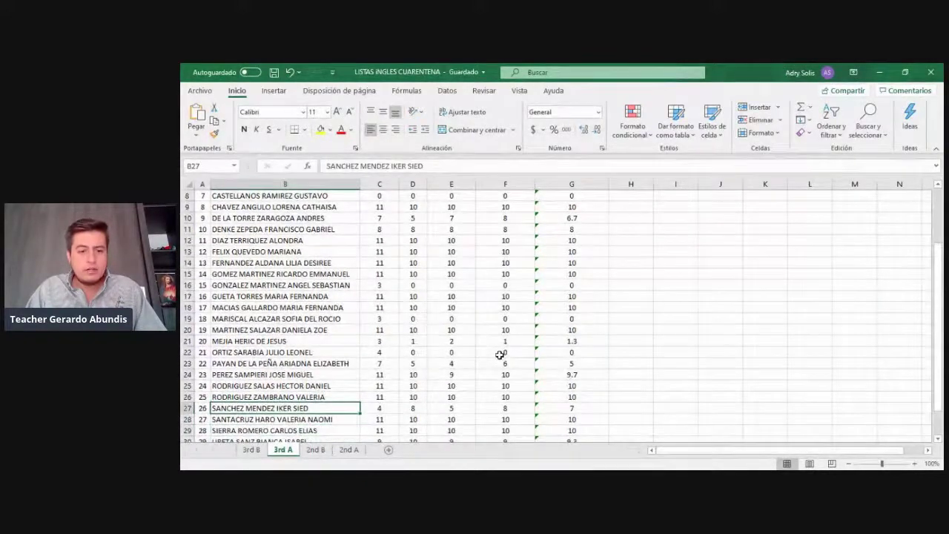
key(Right)
key(Right)
key(Right)
key(Right)
key(Right)
key(Left)
key(Left)
key(Left)
key(Left)
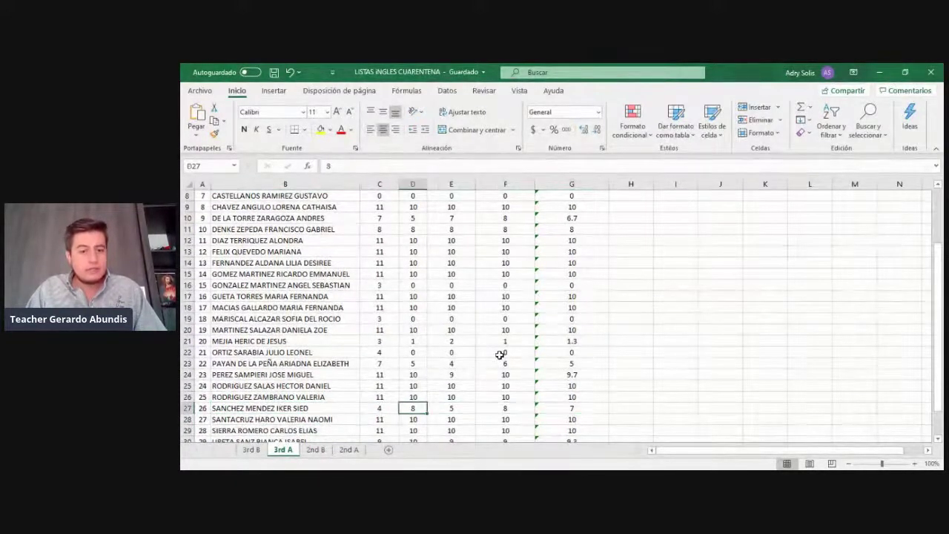
key(Left)
Step: Recheck the attendance, homework, participation, classwork and partial average of the student in row 27
key(Right)
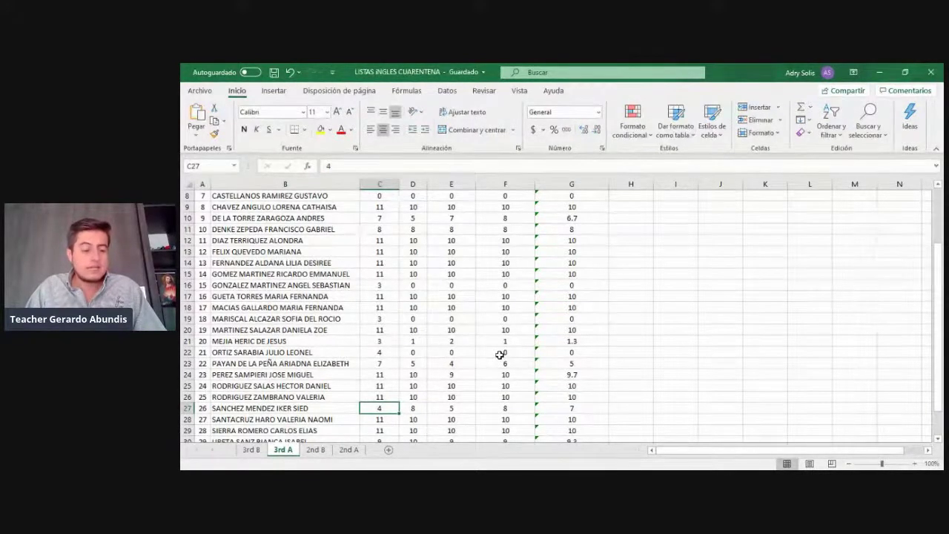
key(Right)
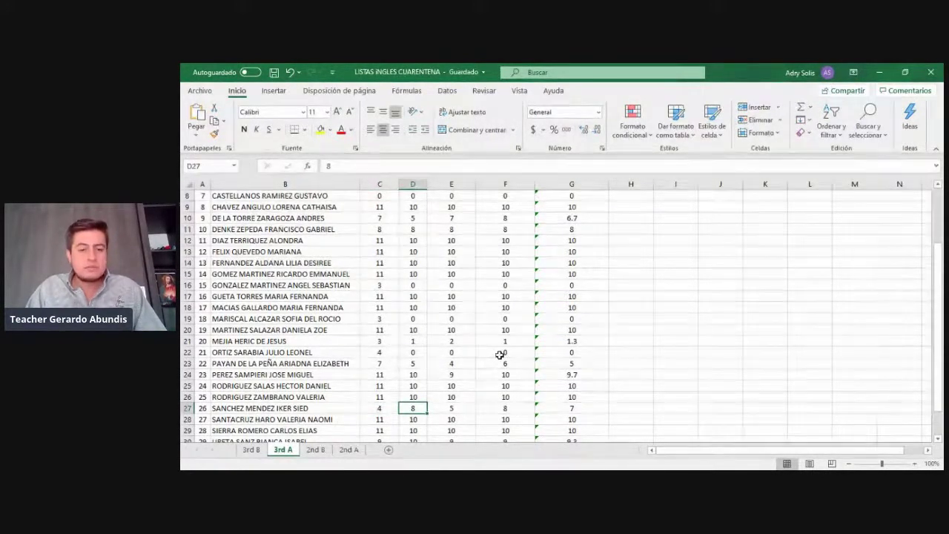
key(Right)
key(Right)
key(Right)
key(Right)
key(Left)
key(Left)
key(Left)
key(Left)
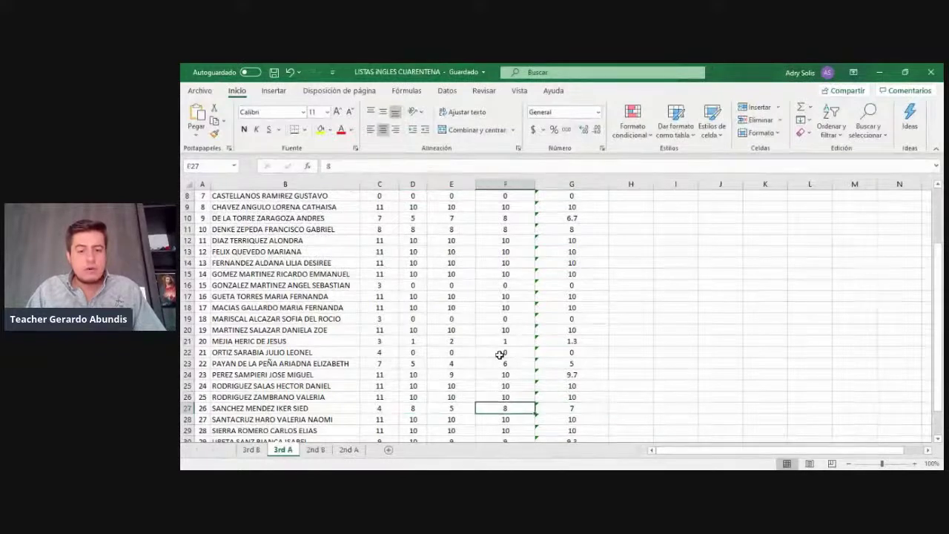
key(Left)
key(Right)
key(Right)
key(Right)
key(Right)
key(Right)
key(Left)
key(Left)
key(Left)
key(Left)
key(Left)
key(Left)
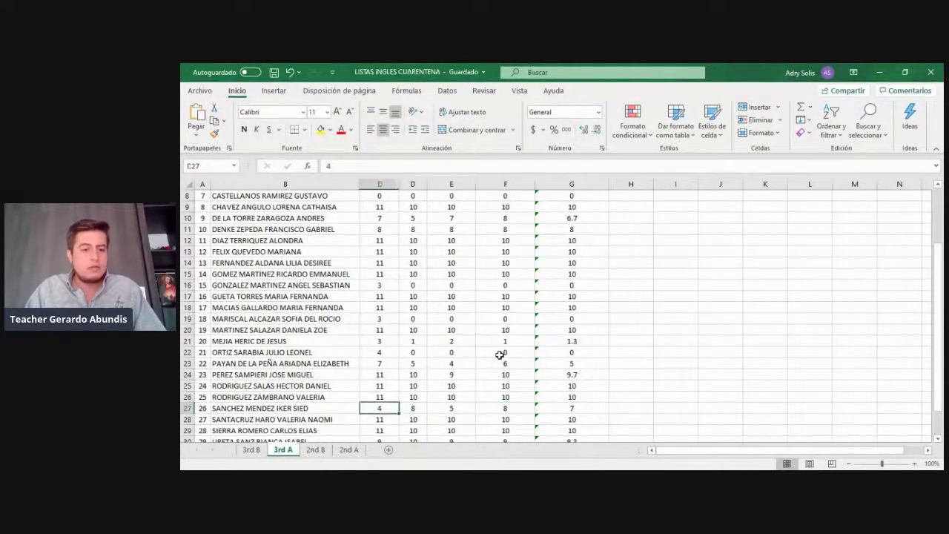
Step: Go through the students in rows 28 to 30 of the 3rd A list, reviewing each one's record
key(Down)
key(Down)
key(Up)
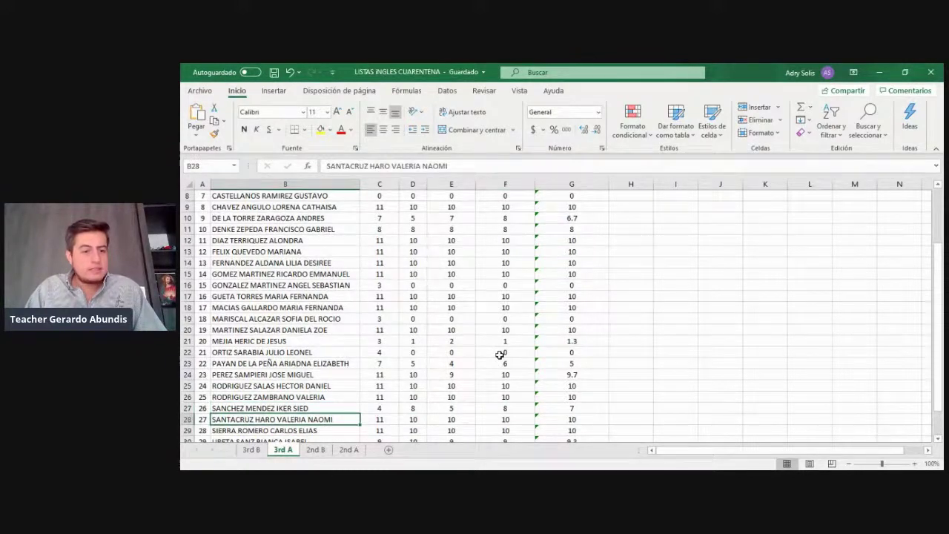
key(Up)
key(Down)
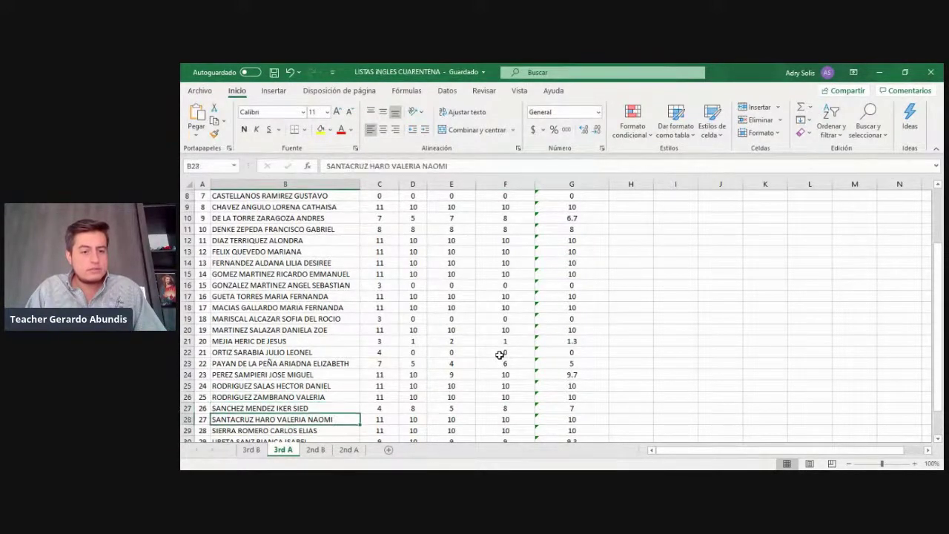
key(Down)
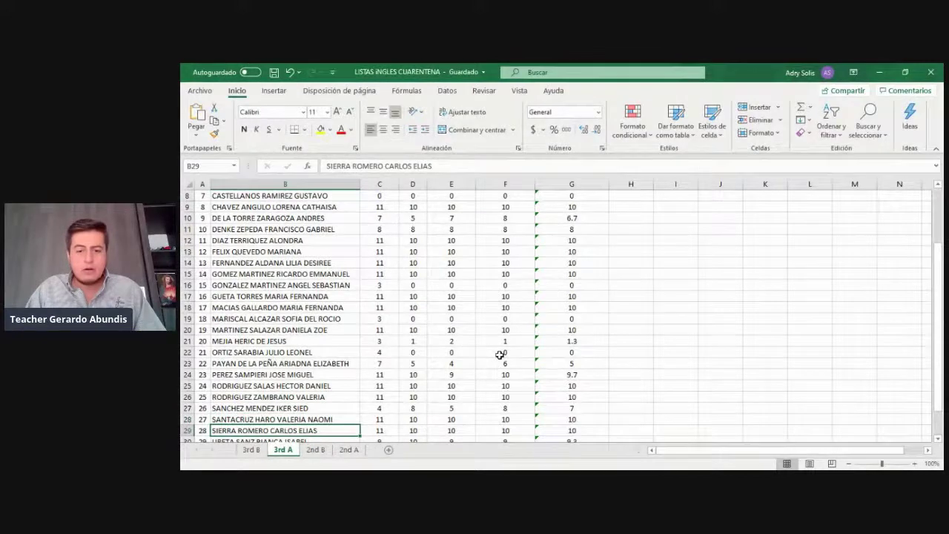
key(Down)
key(Up)
key(Down)
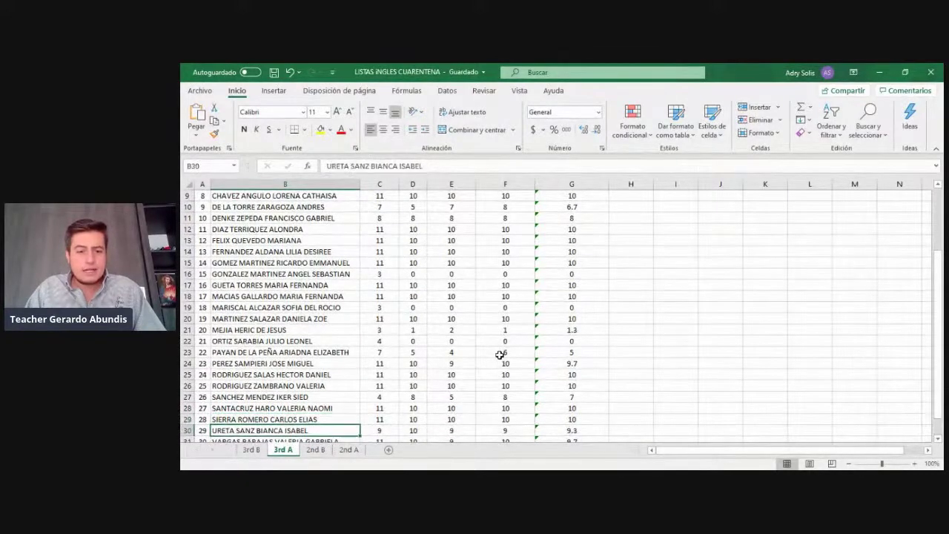
Step: Review the last two students of the 3rd A list, in rows 31 and 32
key(Down)
key(Up)
key(Down)
key(Down)
key(Up)
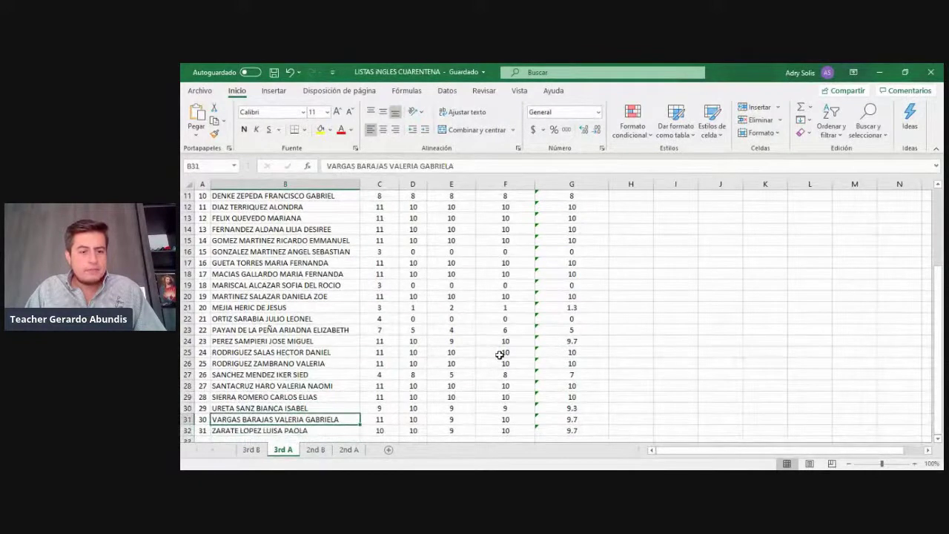
key(Down)
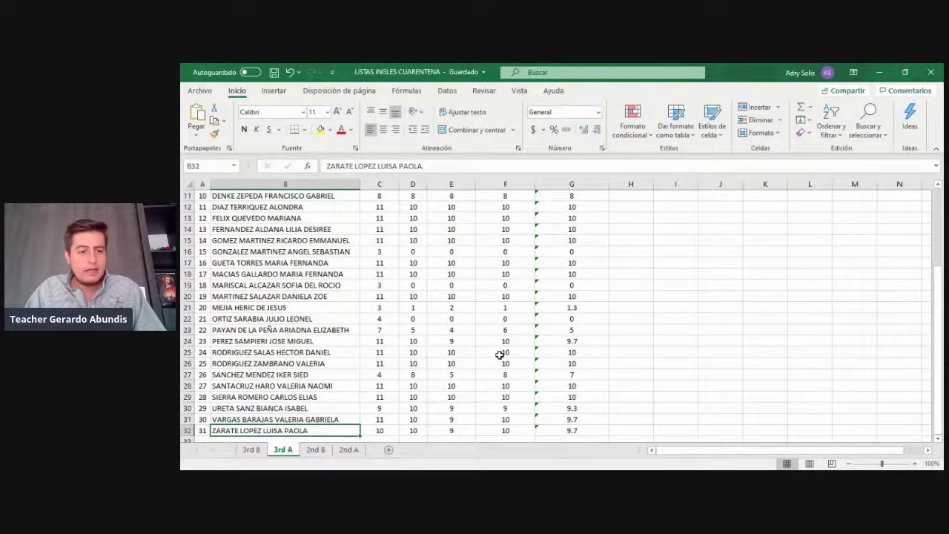
Step: Go back to the student in row 30 of the 3rd A list
key(Up)
key(Up)
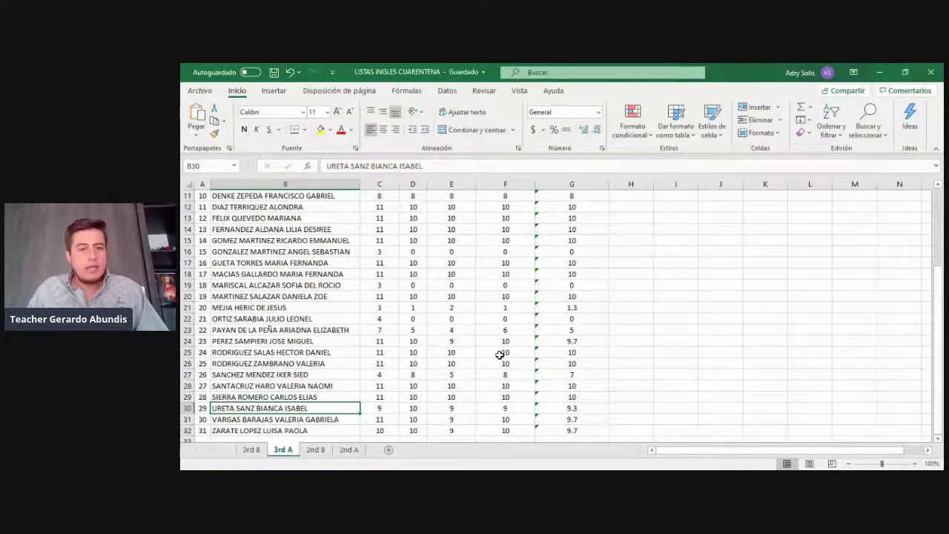